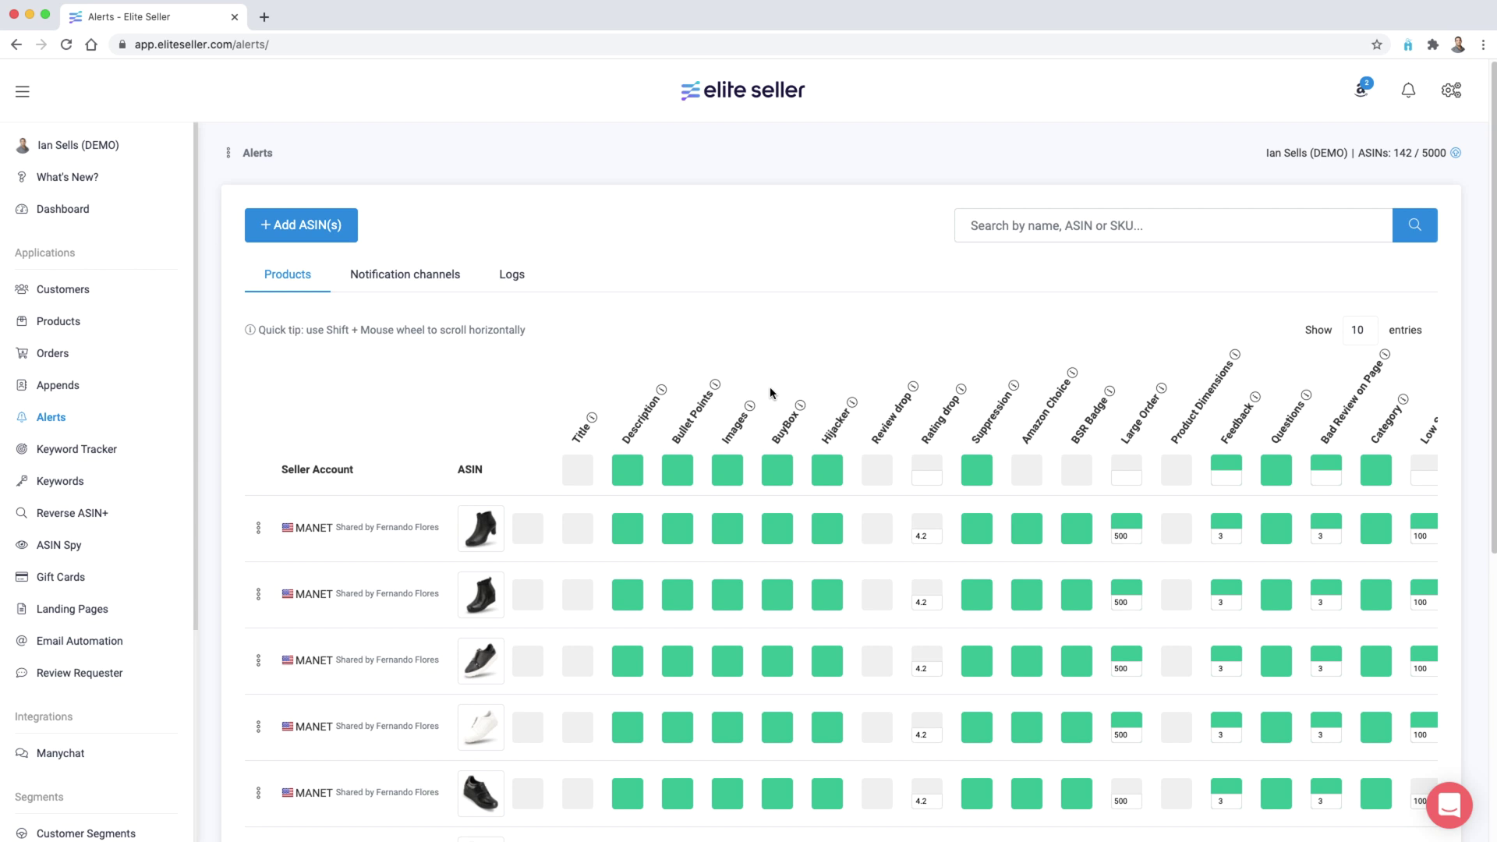
# Enable the Title alert for all listed products and turn on every alert type for the first two products.
pyautogui.scroll(-2, 775, 417)
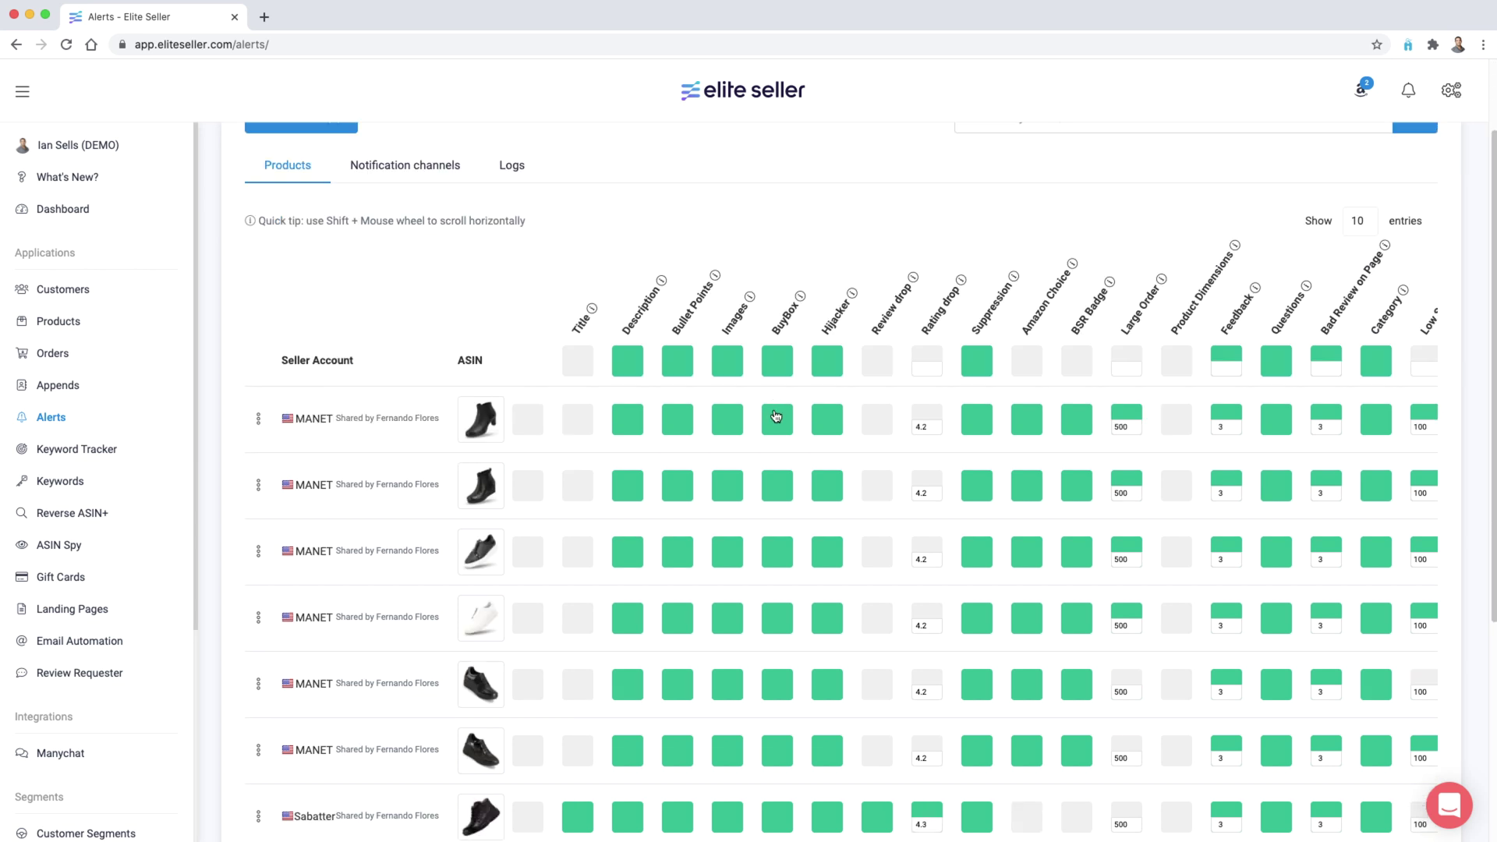
pyautogui.hscroll(2, 770, 451)
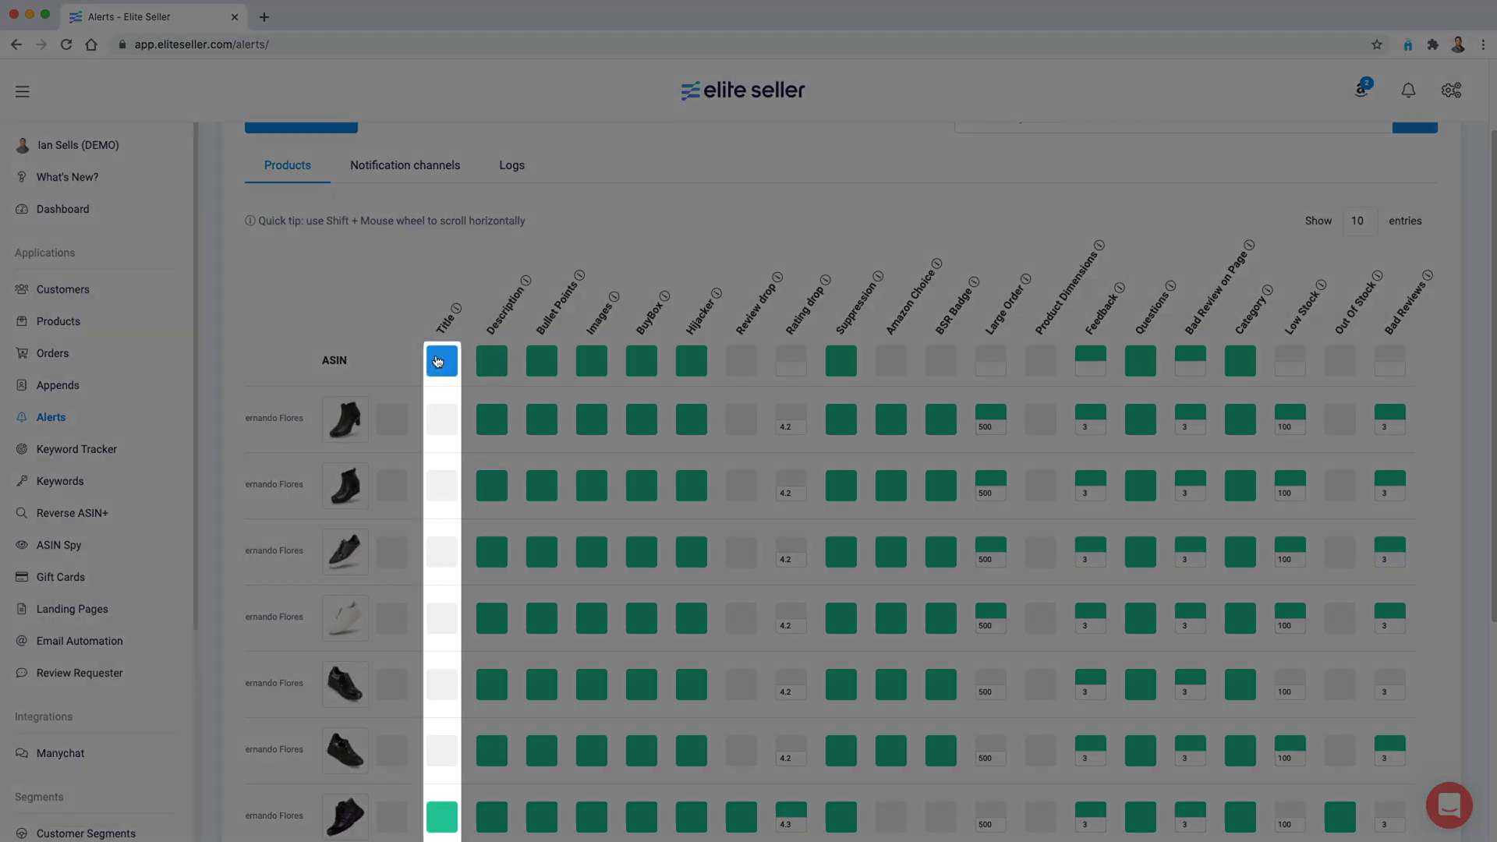
pyautogui.click(438, 361)
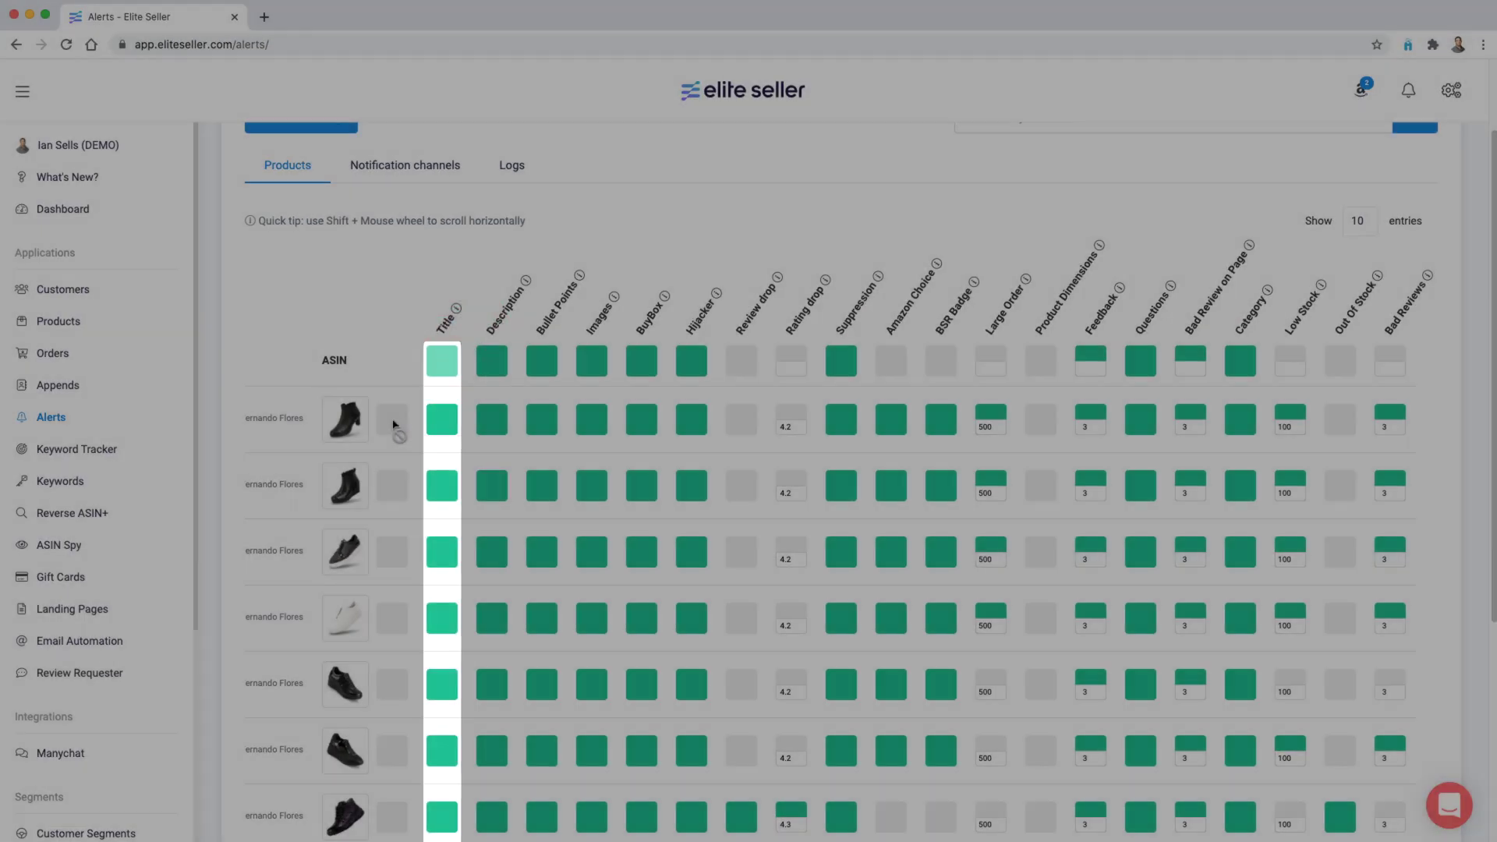
pyautogui.click(397, 422)
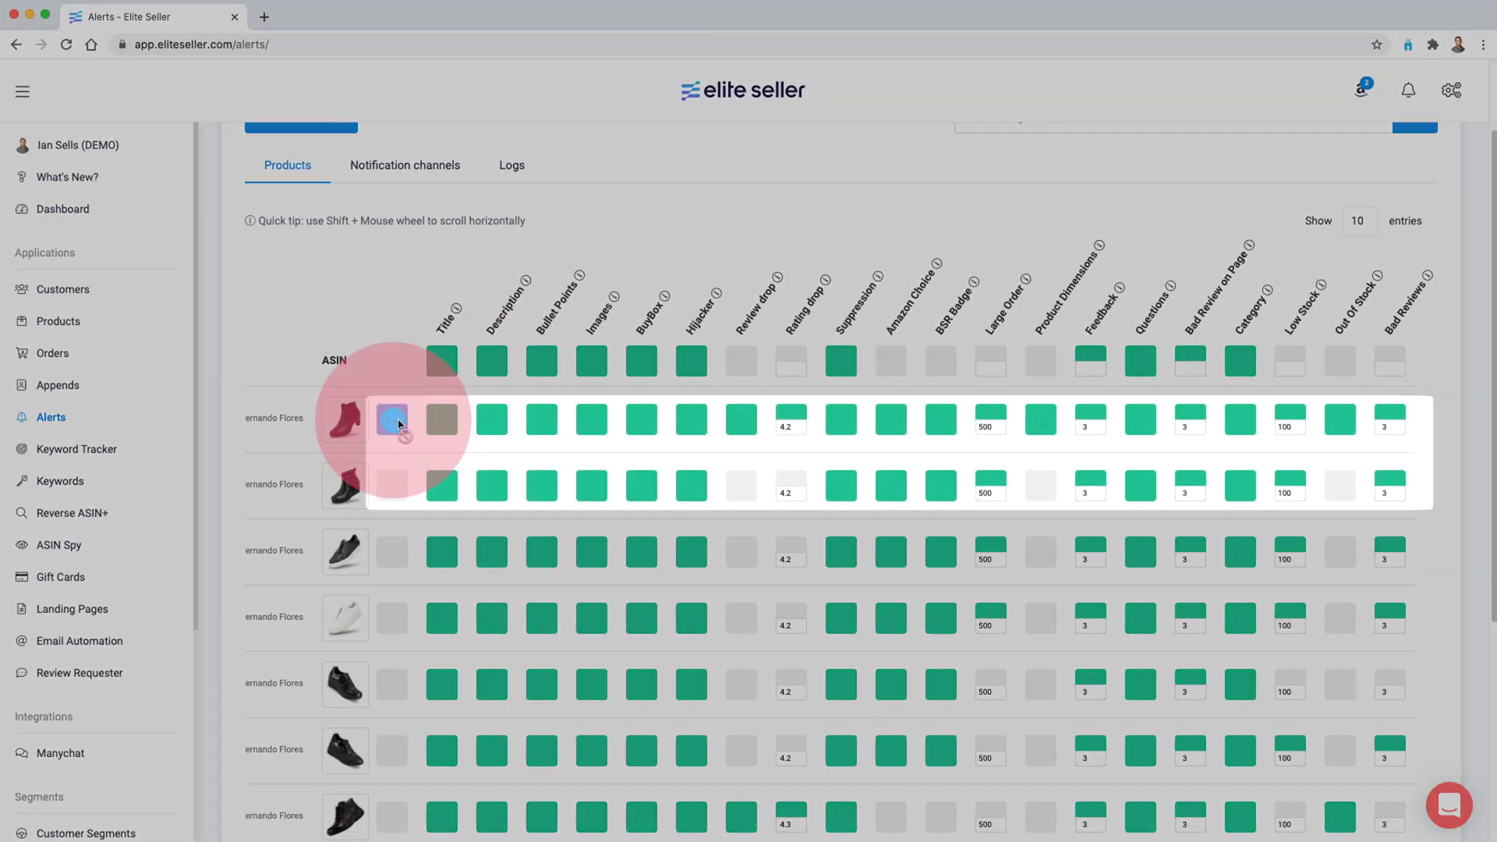
pyautogui.click(392, 486)
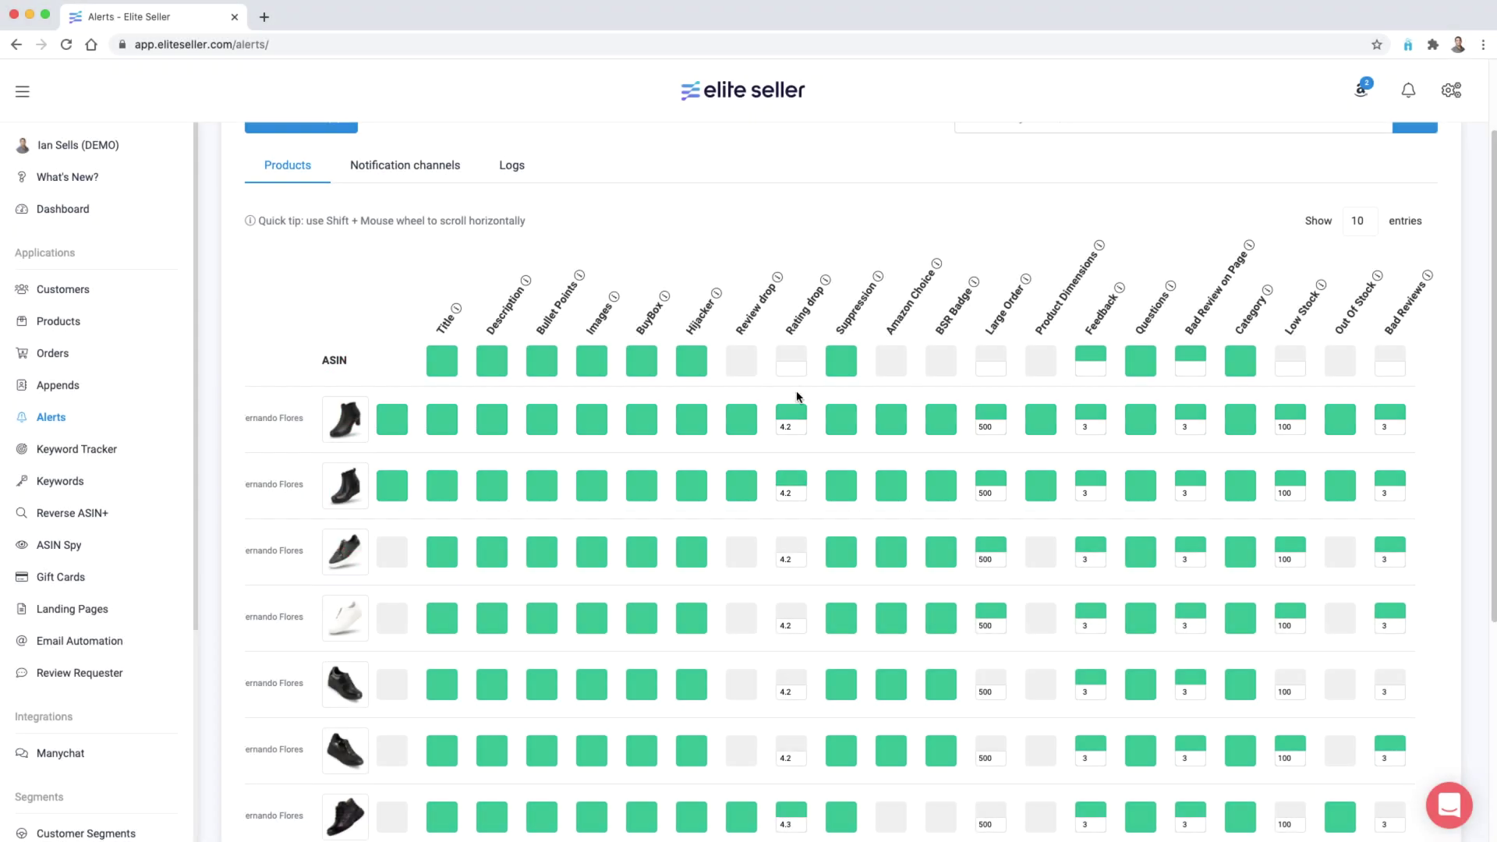
# Set the Rating drop threshold to 4.3 and the Large Order threshold to 50 for all products.
pyautogui.click(794, 368)
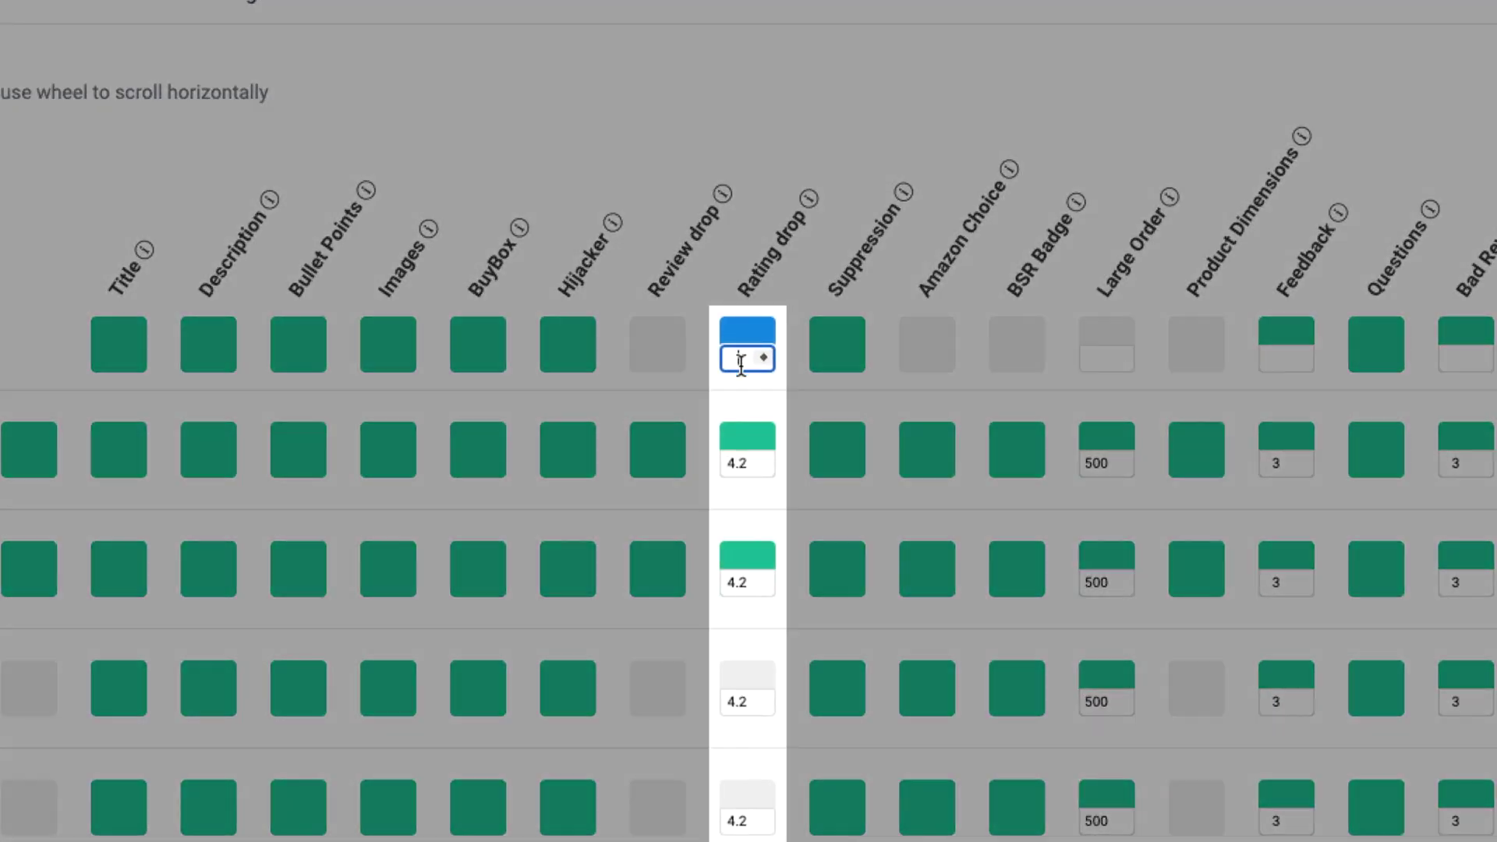
pyautogui.write('4.3')
pyautogui.press('Return')
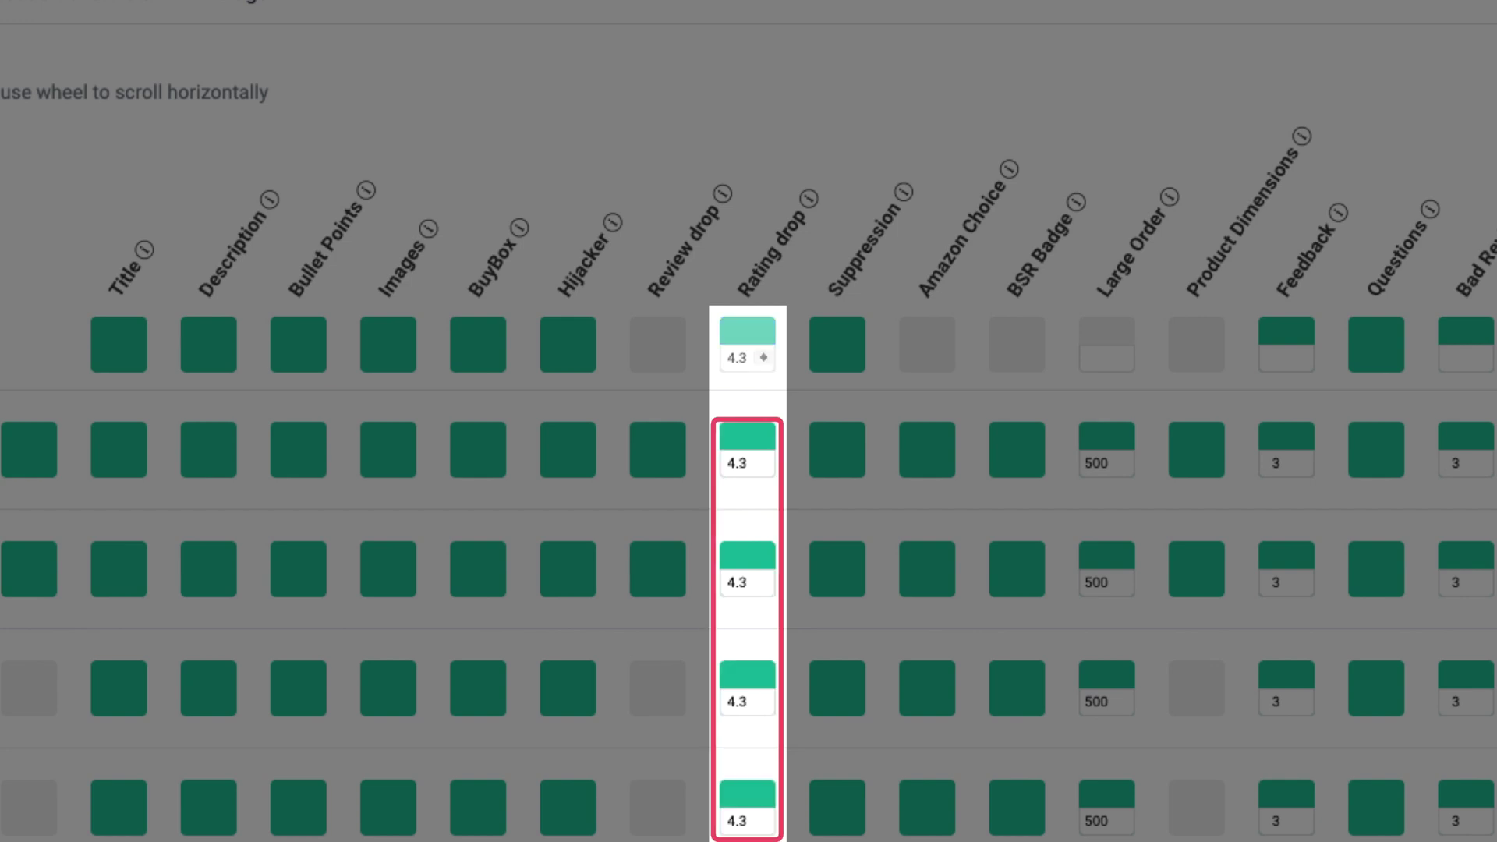
pyautogui.scroll(-1, 753, 580)
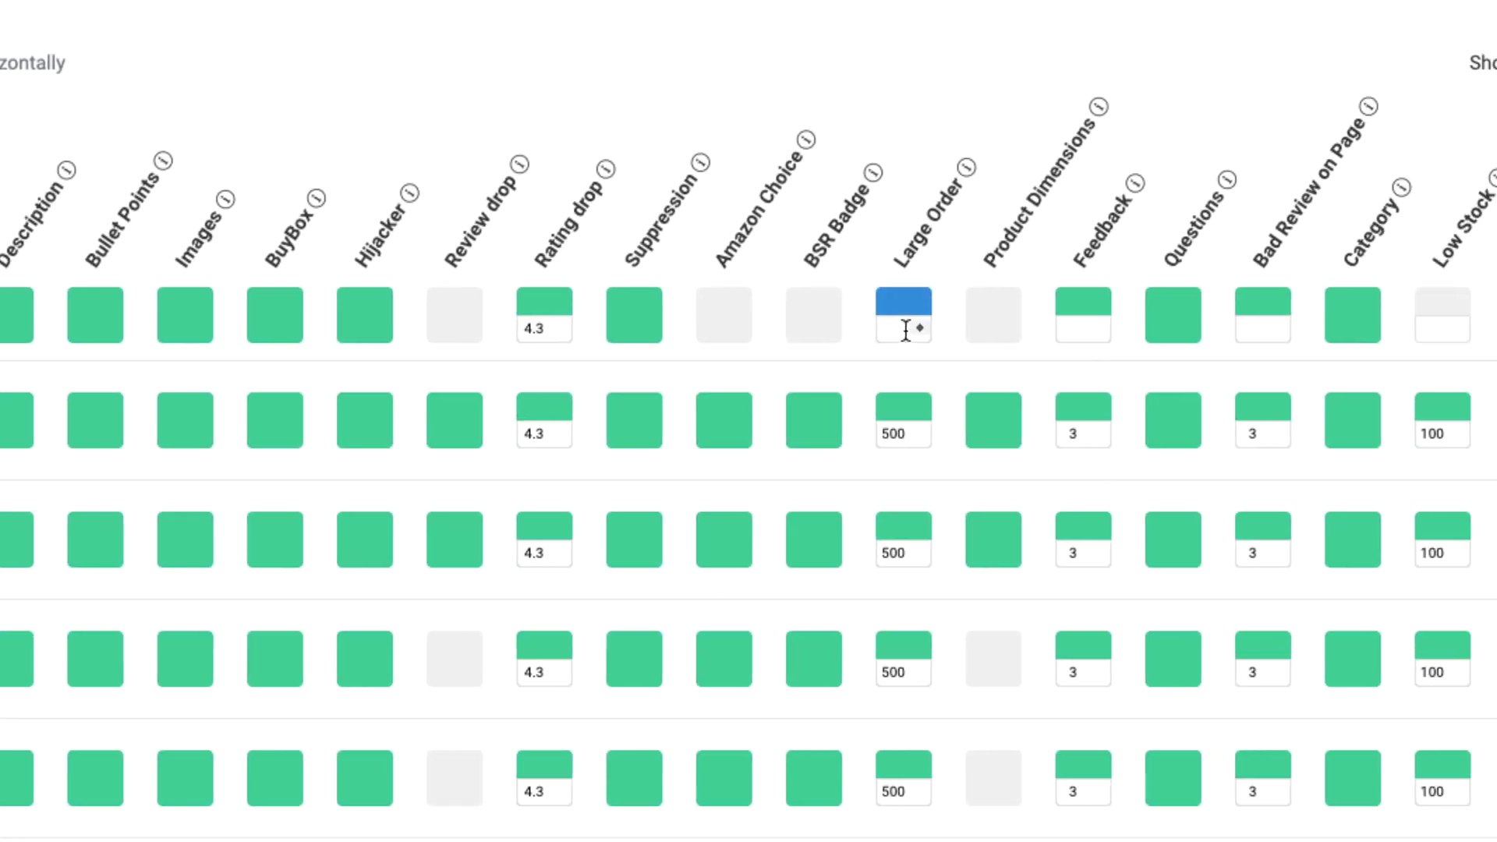
pyautogui.click(1108, 330)
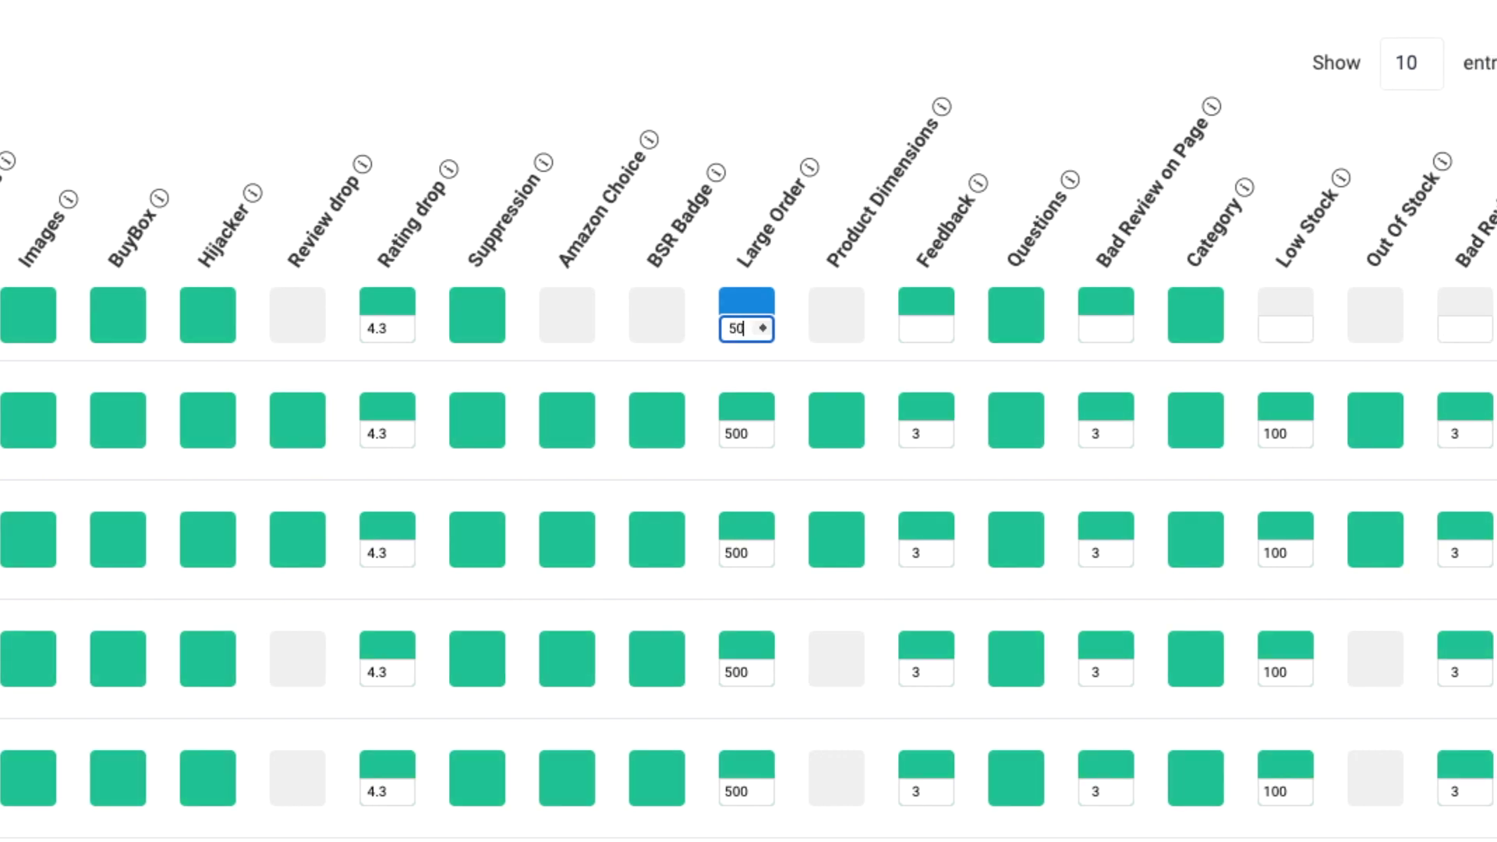
pyautogui.press('Return')
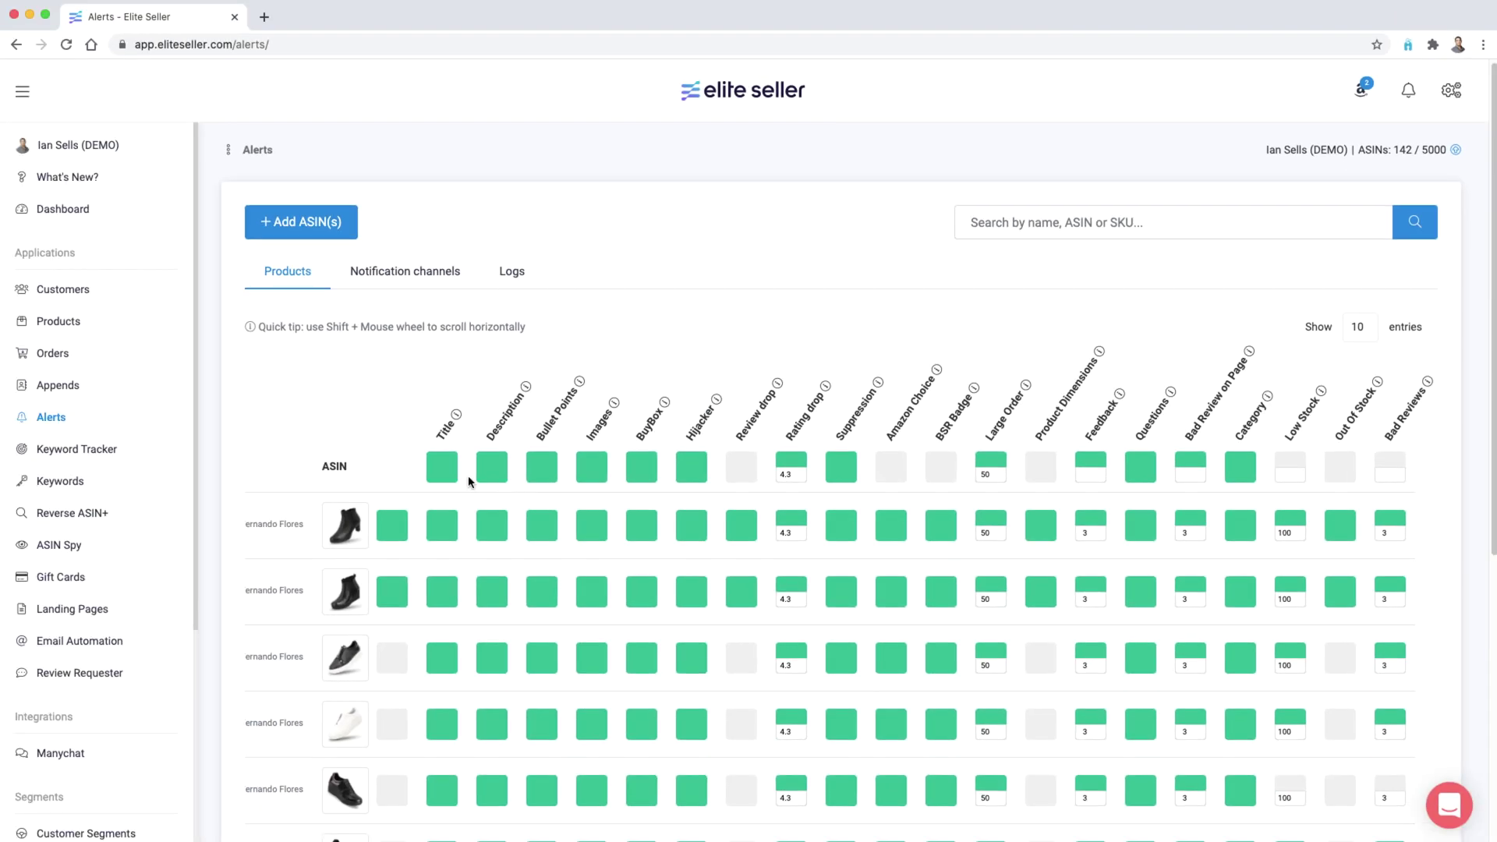
# Add all seven ASINs of the MANET seller account to the alerts.
pyautogui.click(316, 222)
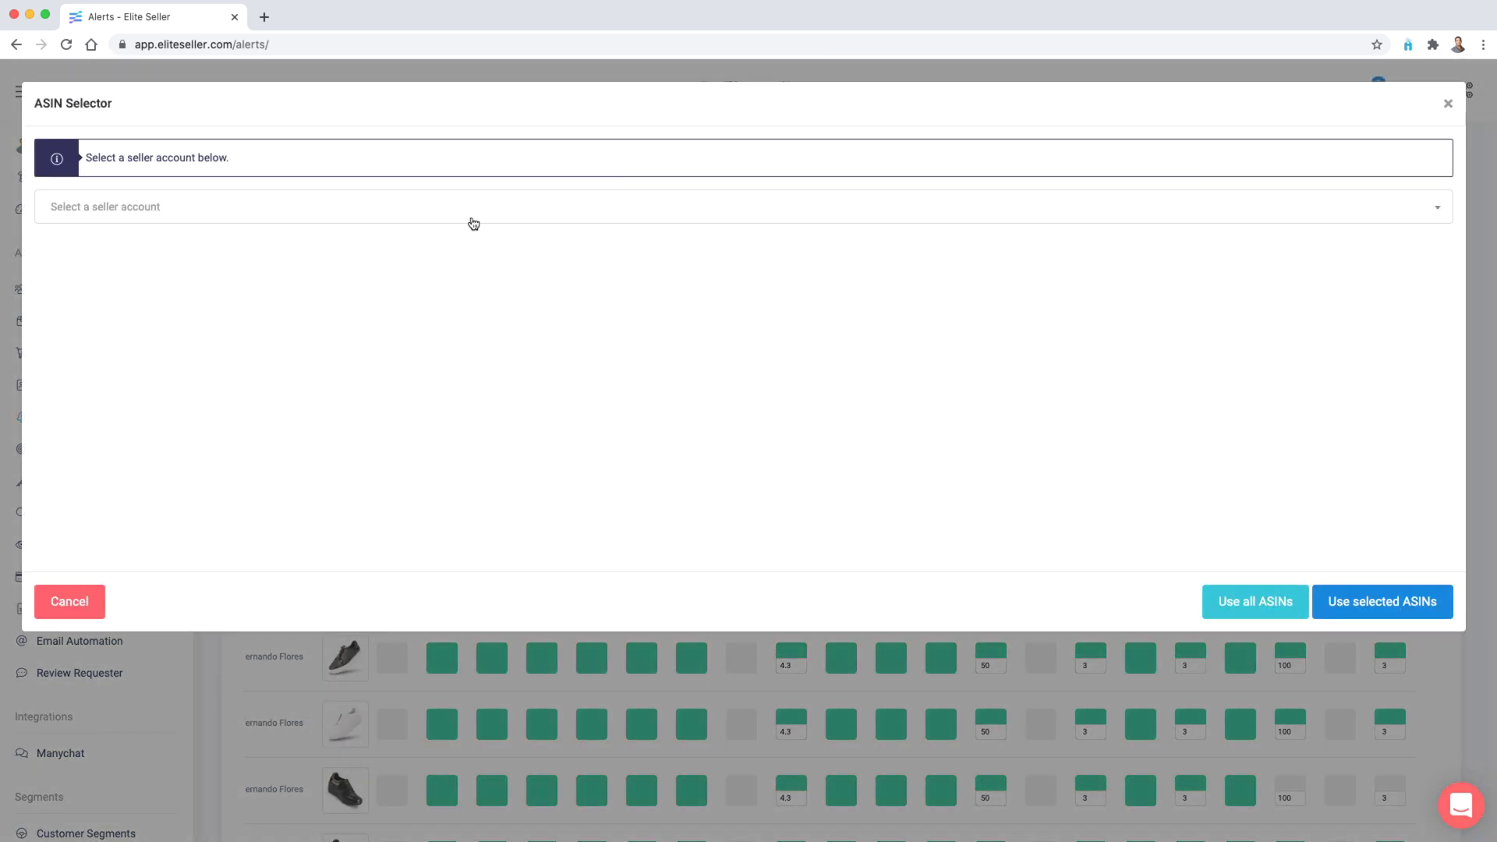
pyautogui.click(471, 222)
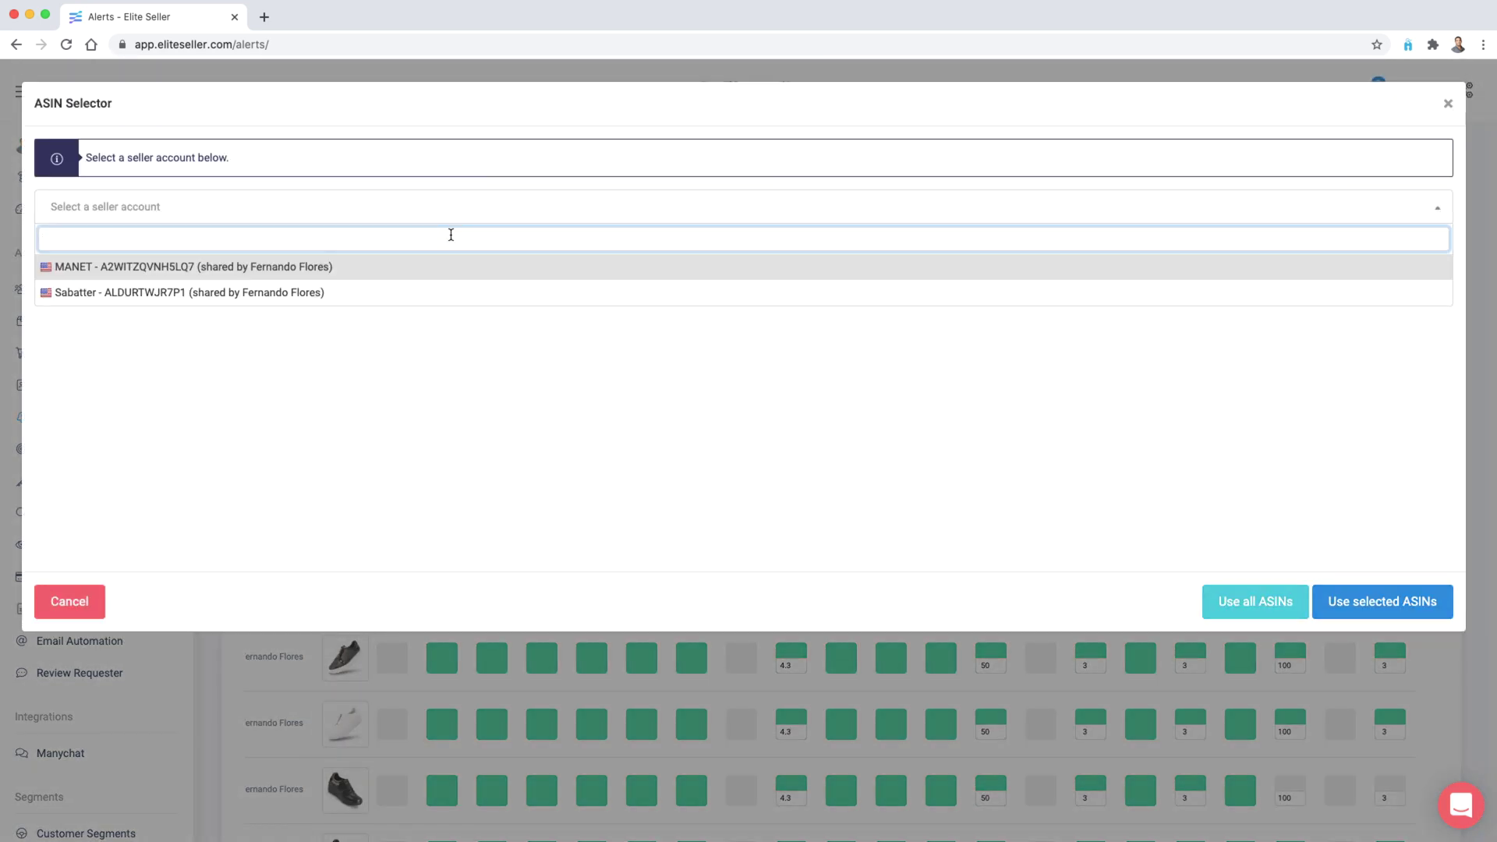
pyautogui.click(414, 267)
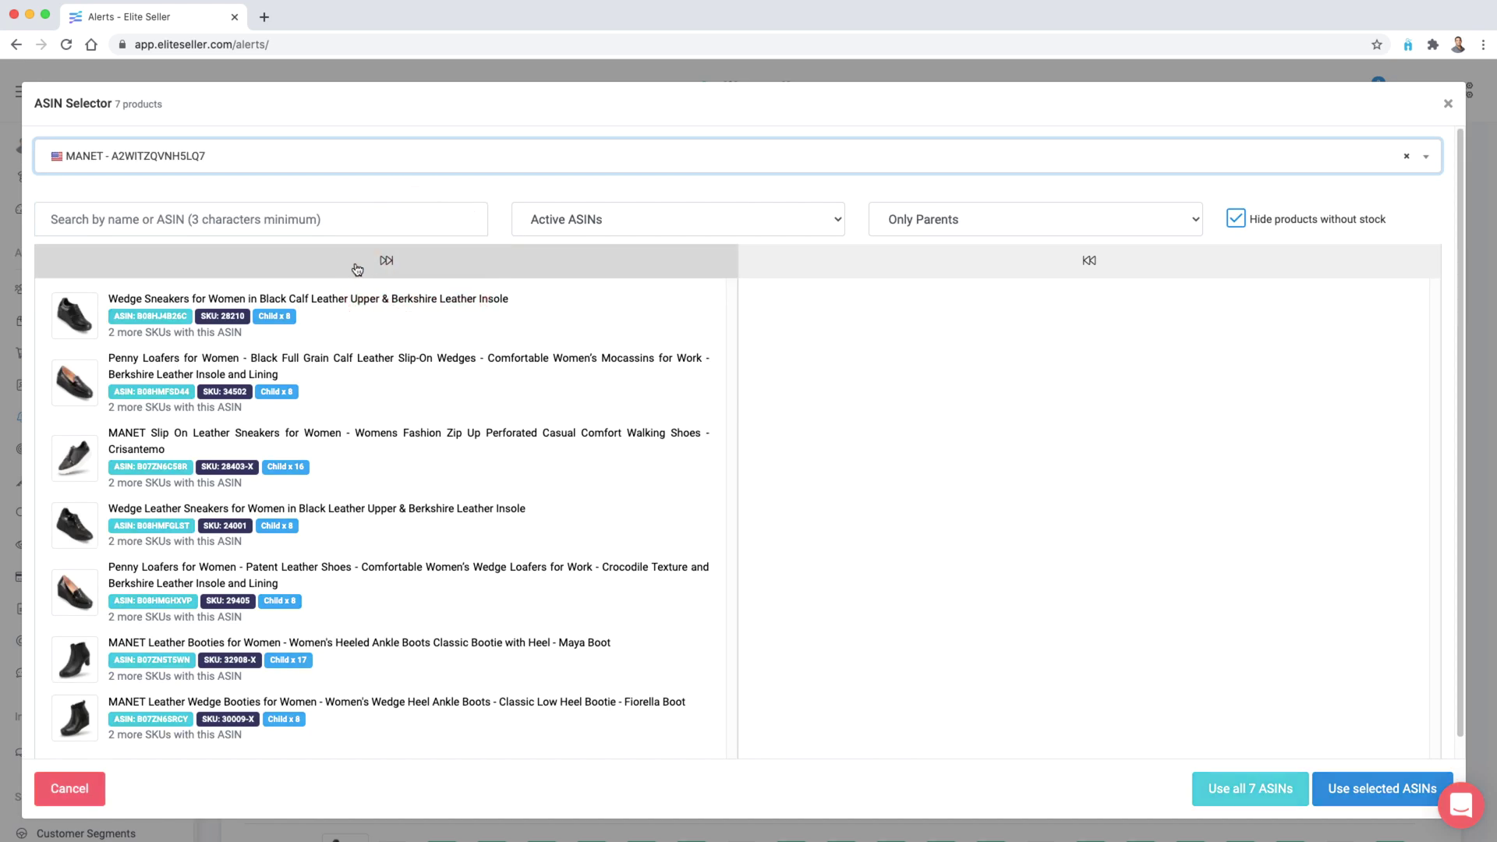
pyautogui.click(382, 262)
pyautogui.click(1339, 795)
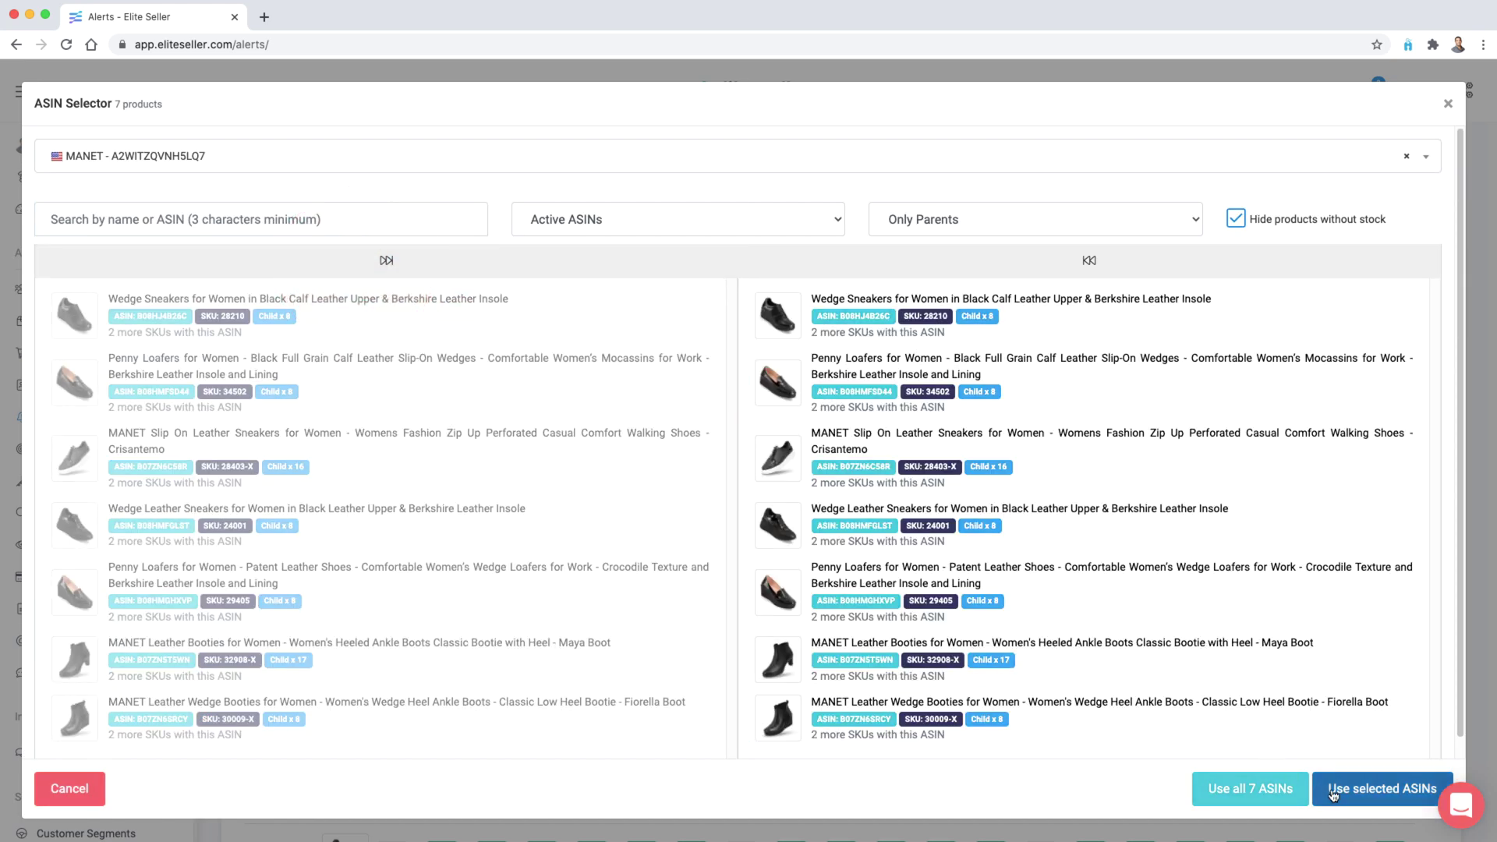
pyautogui.click(1240, 795)
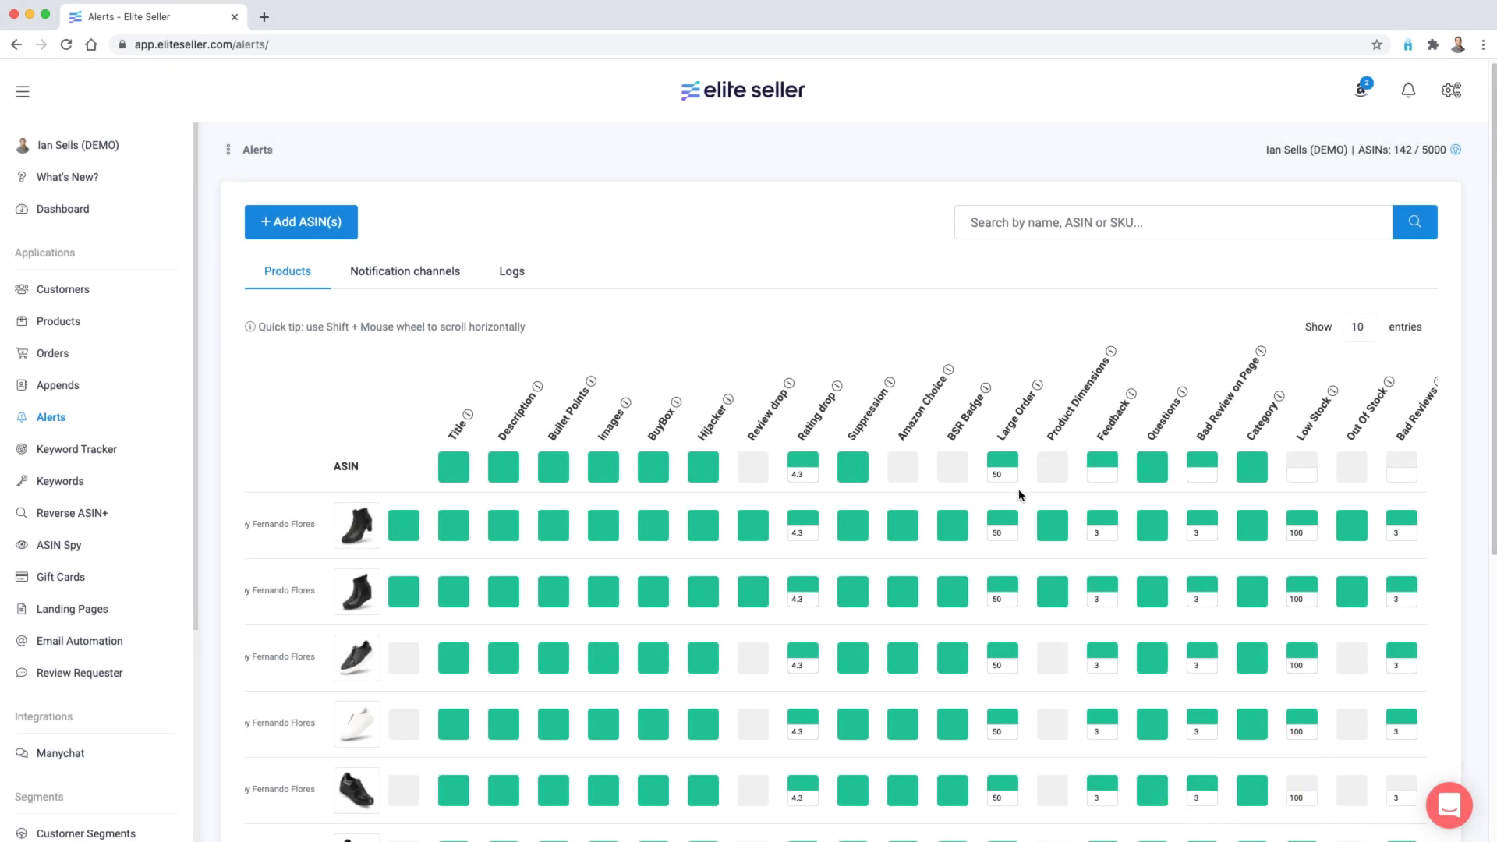
# Start a new alert notification channel and name it Main.
pyautogui.click(416, 275)
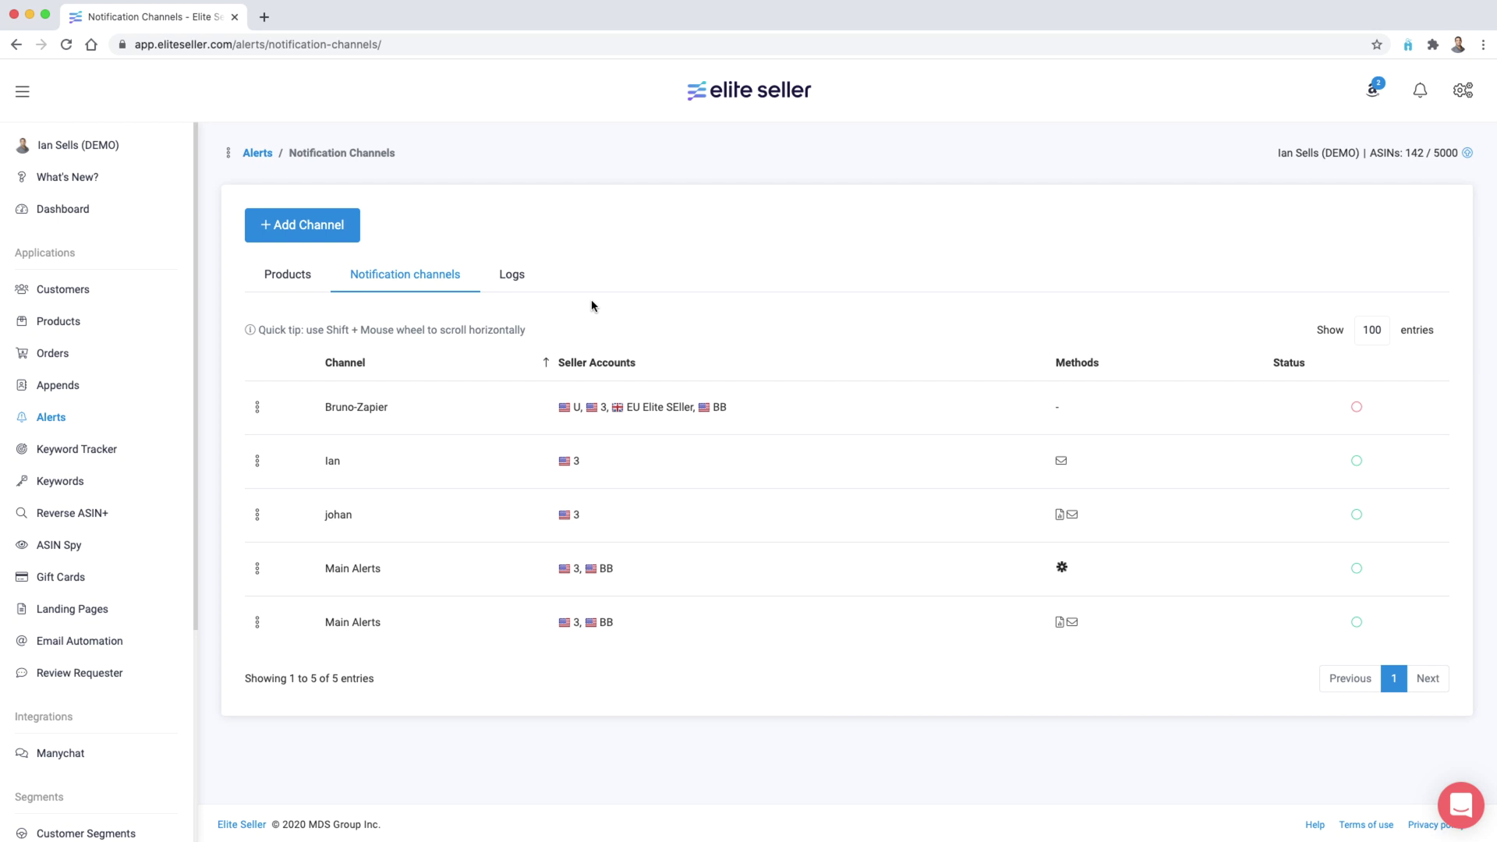
pyautogui.click(308, 225)
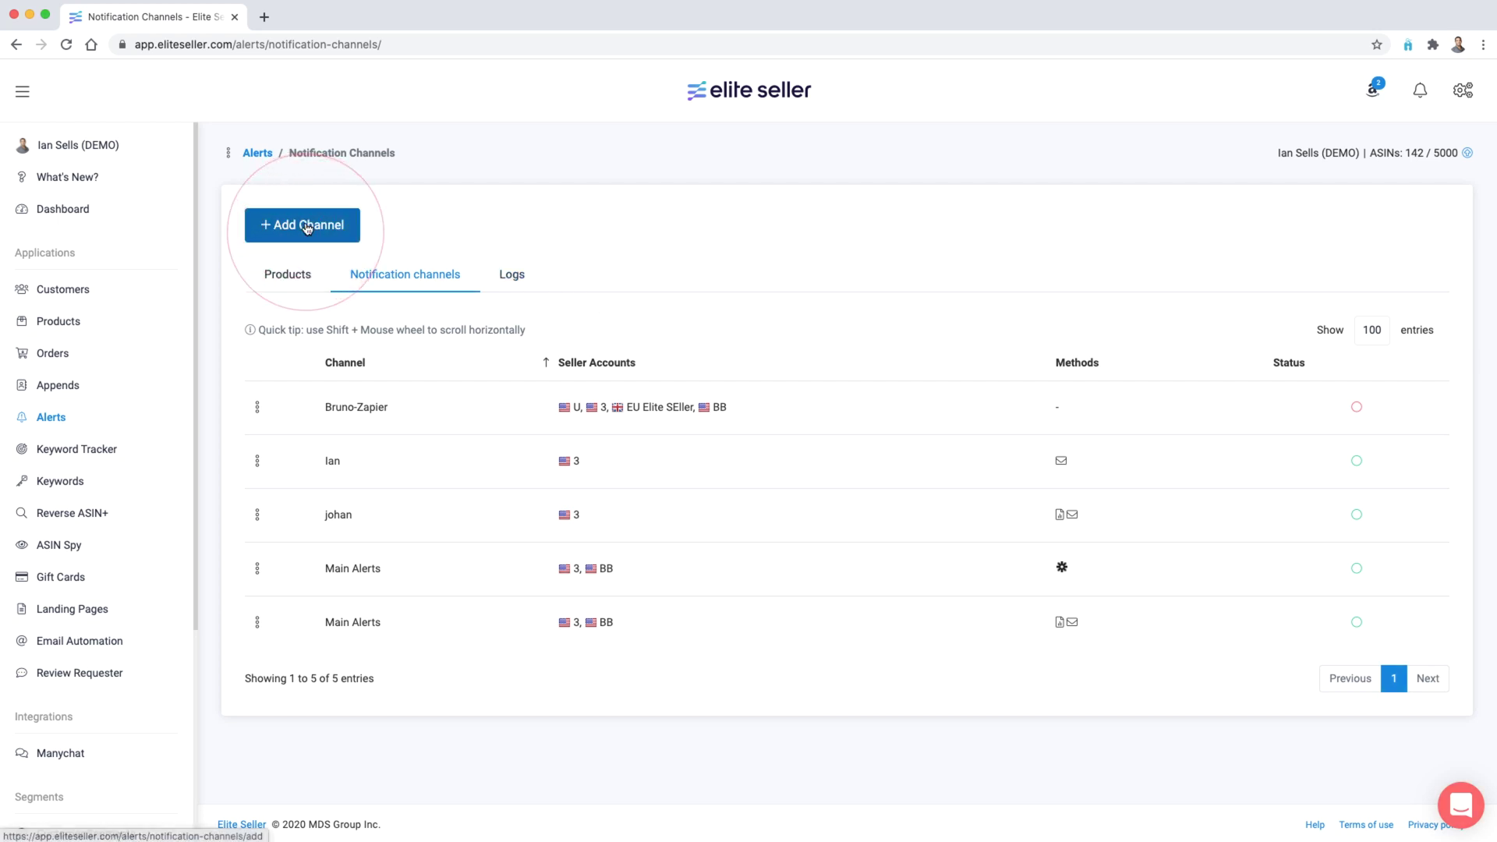
pyautogui.click(347, 250)
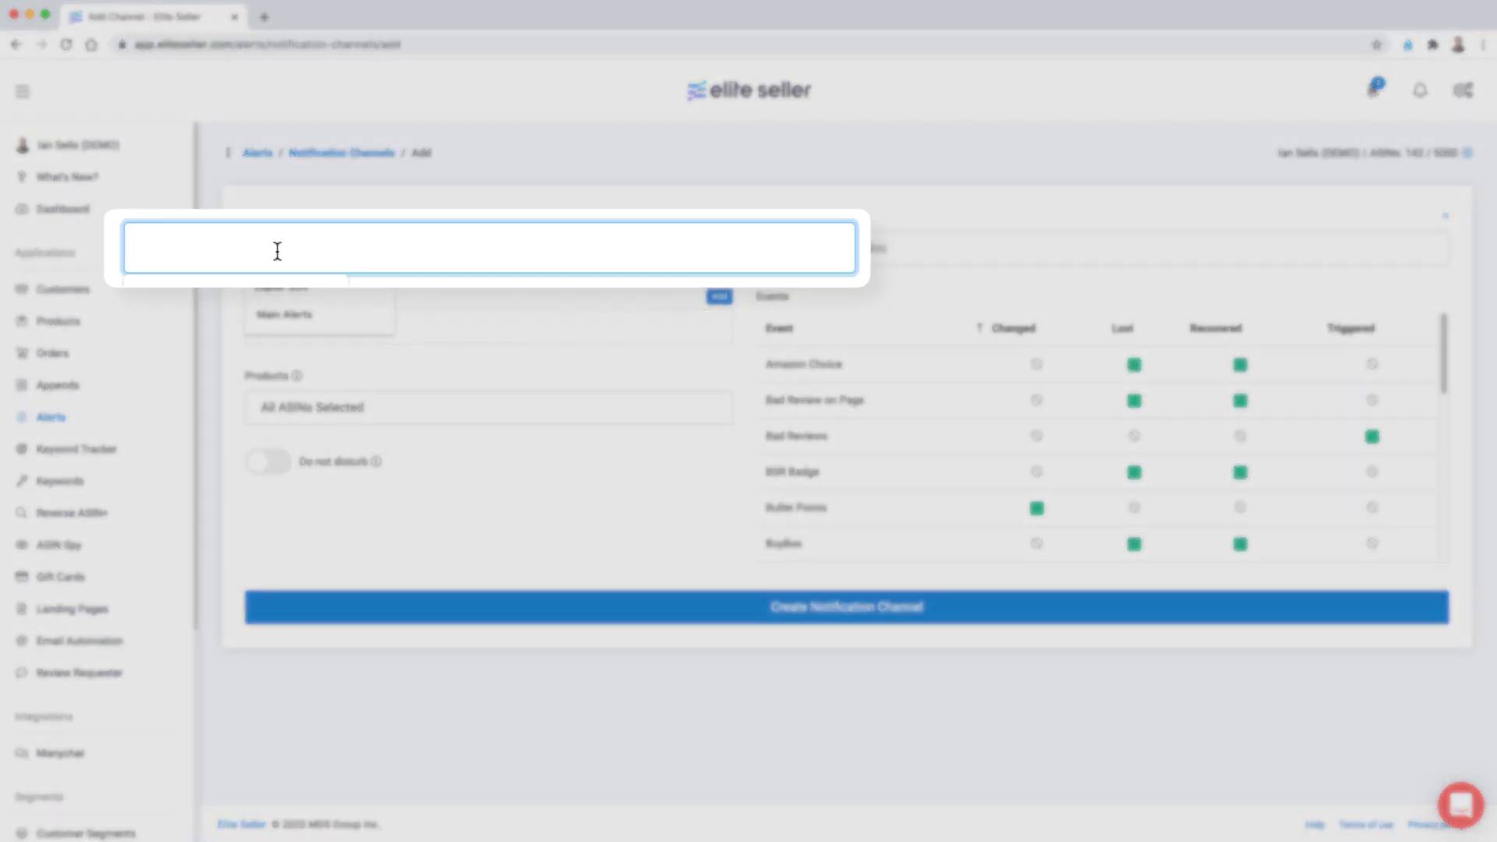
pyautogui.write('Main')
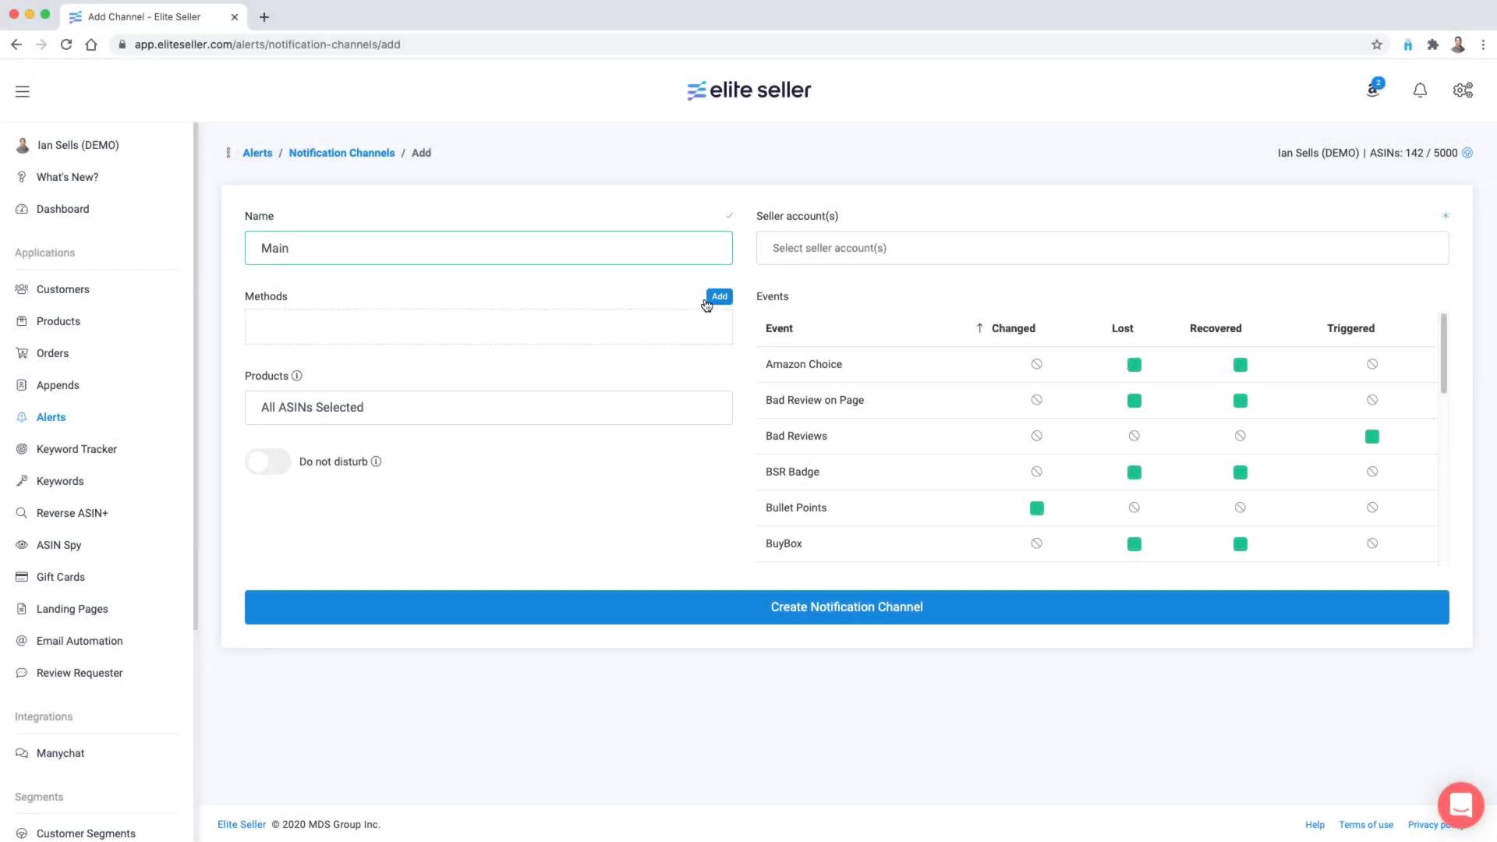
# Add an email digest method sent every 3 hours to the account holder's email address.
pyautogui.click(717, 298)
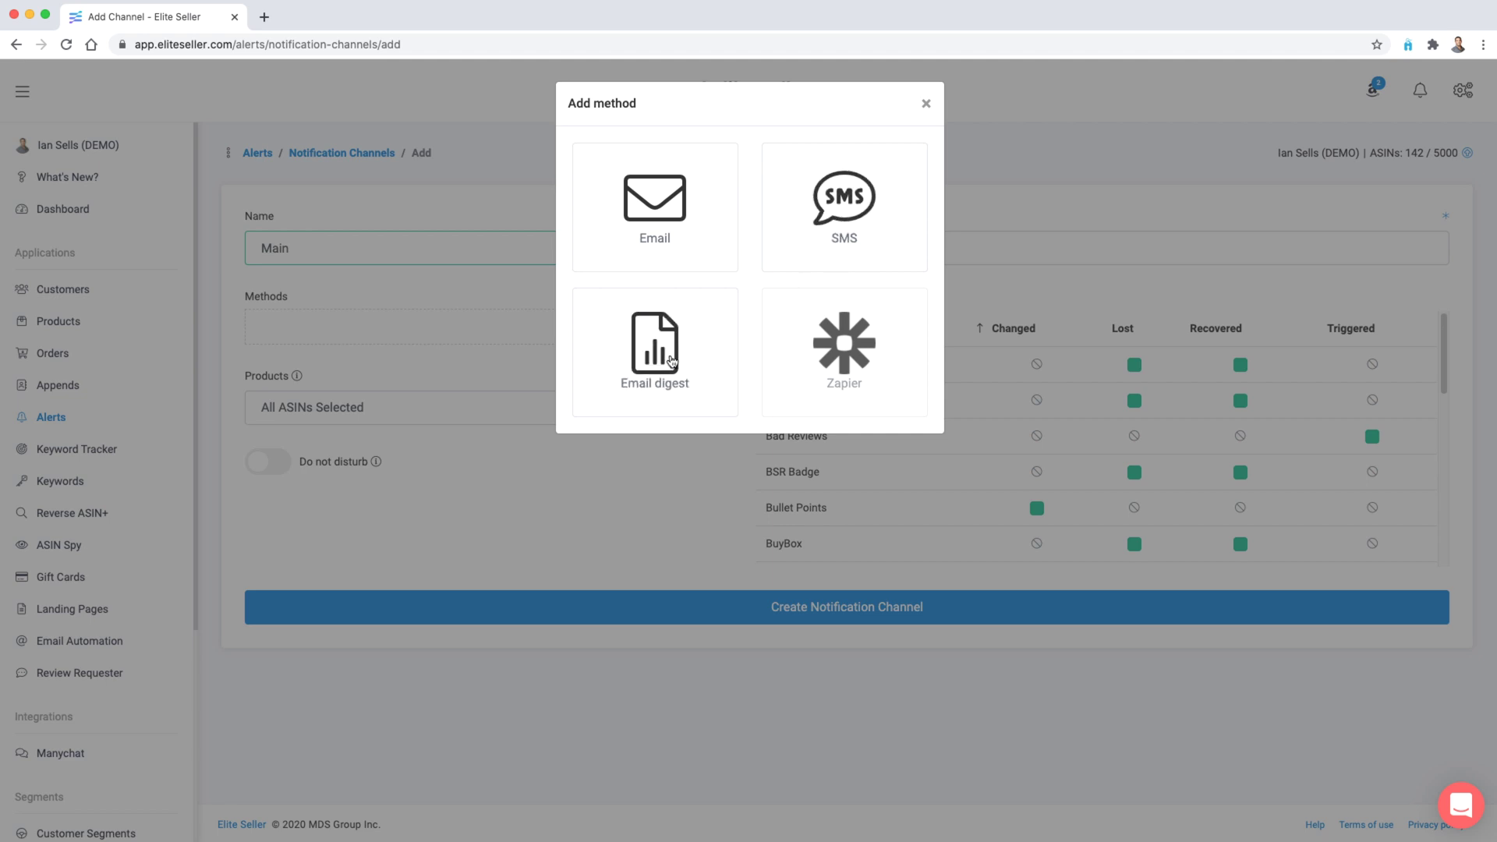
pyautogui.click(671, 360)
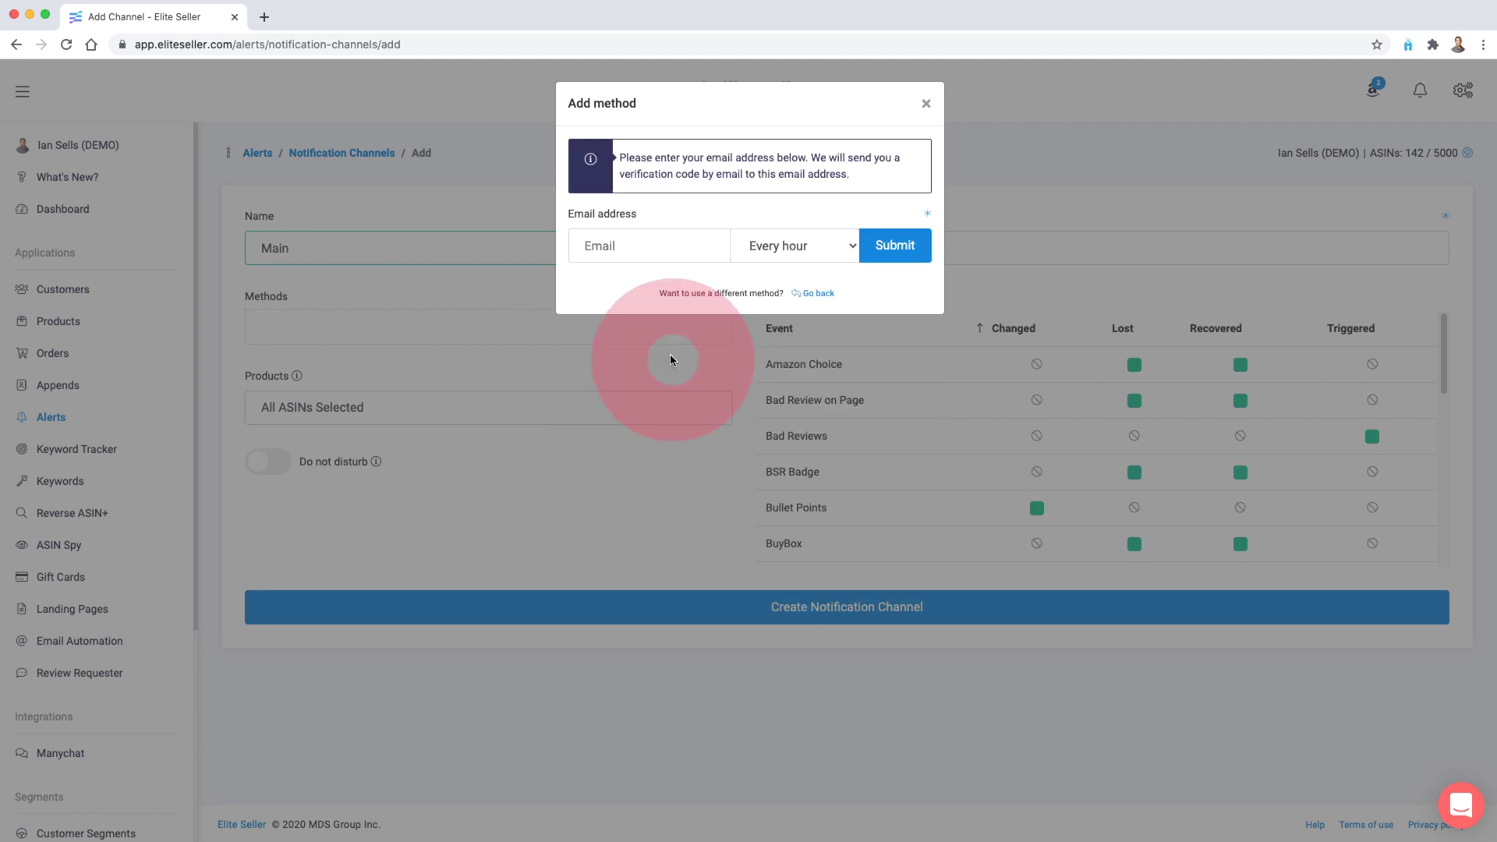
pyautogui.click(772, 246)
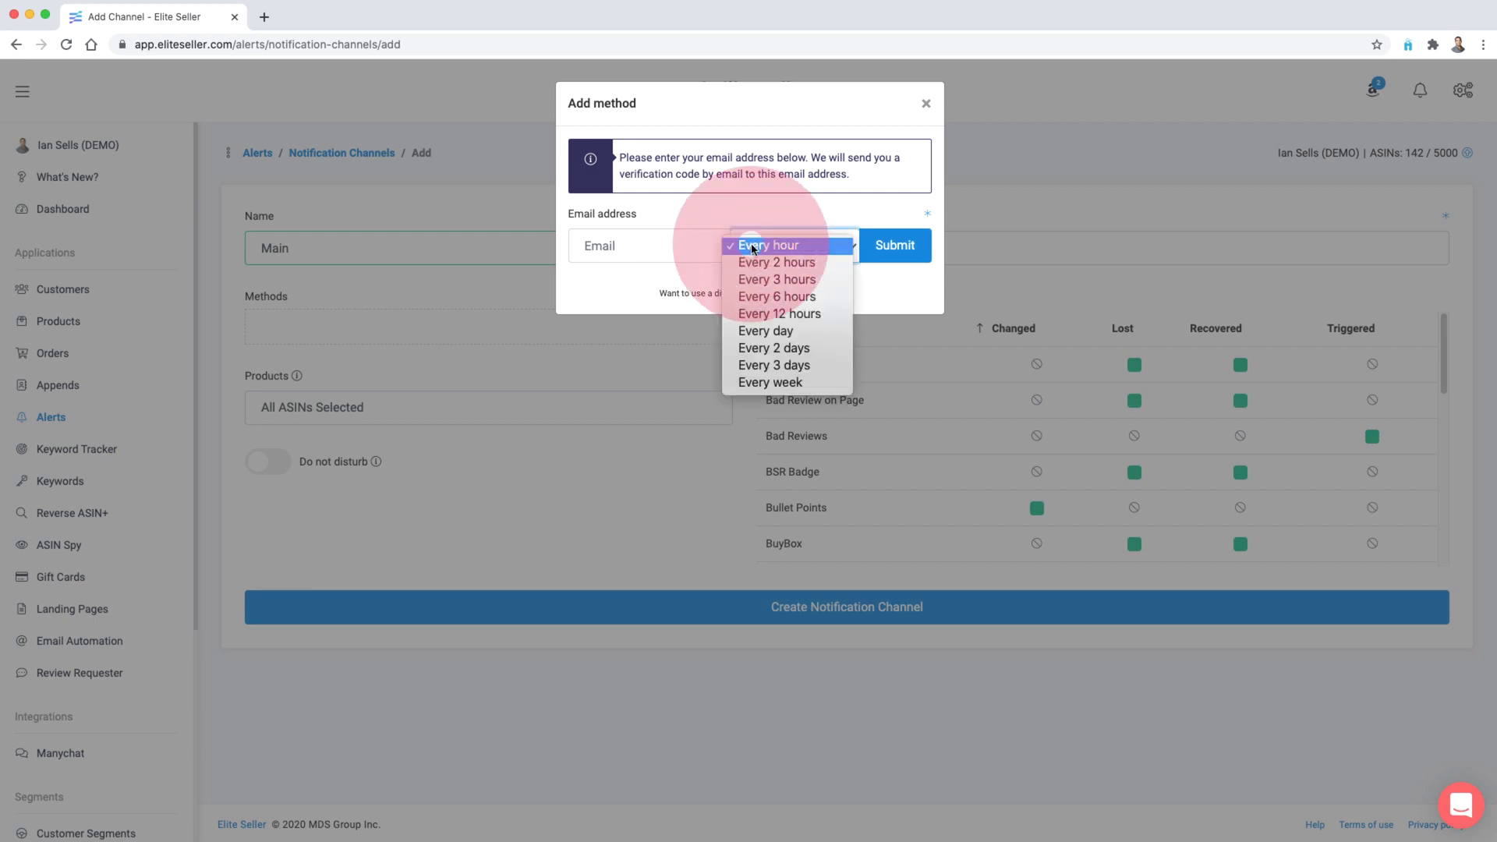
pyautogui.click(777, 282)
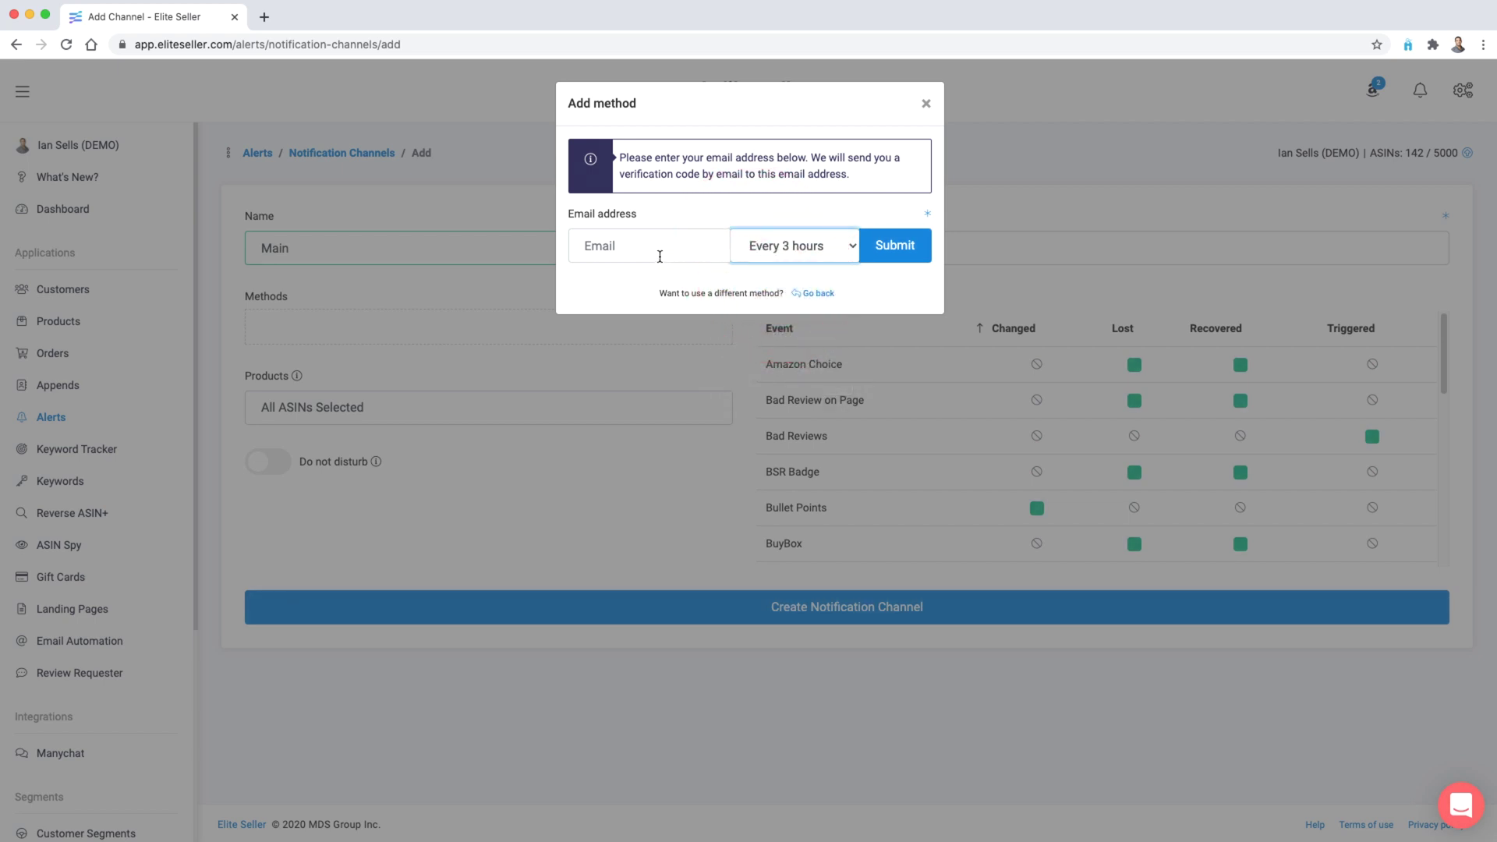
pyautogui.click(665, 254)
pyautogui.click(659, 312)
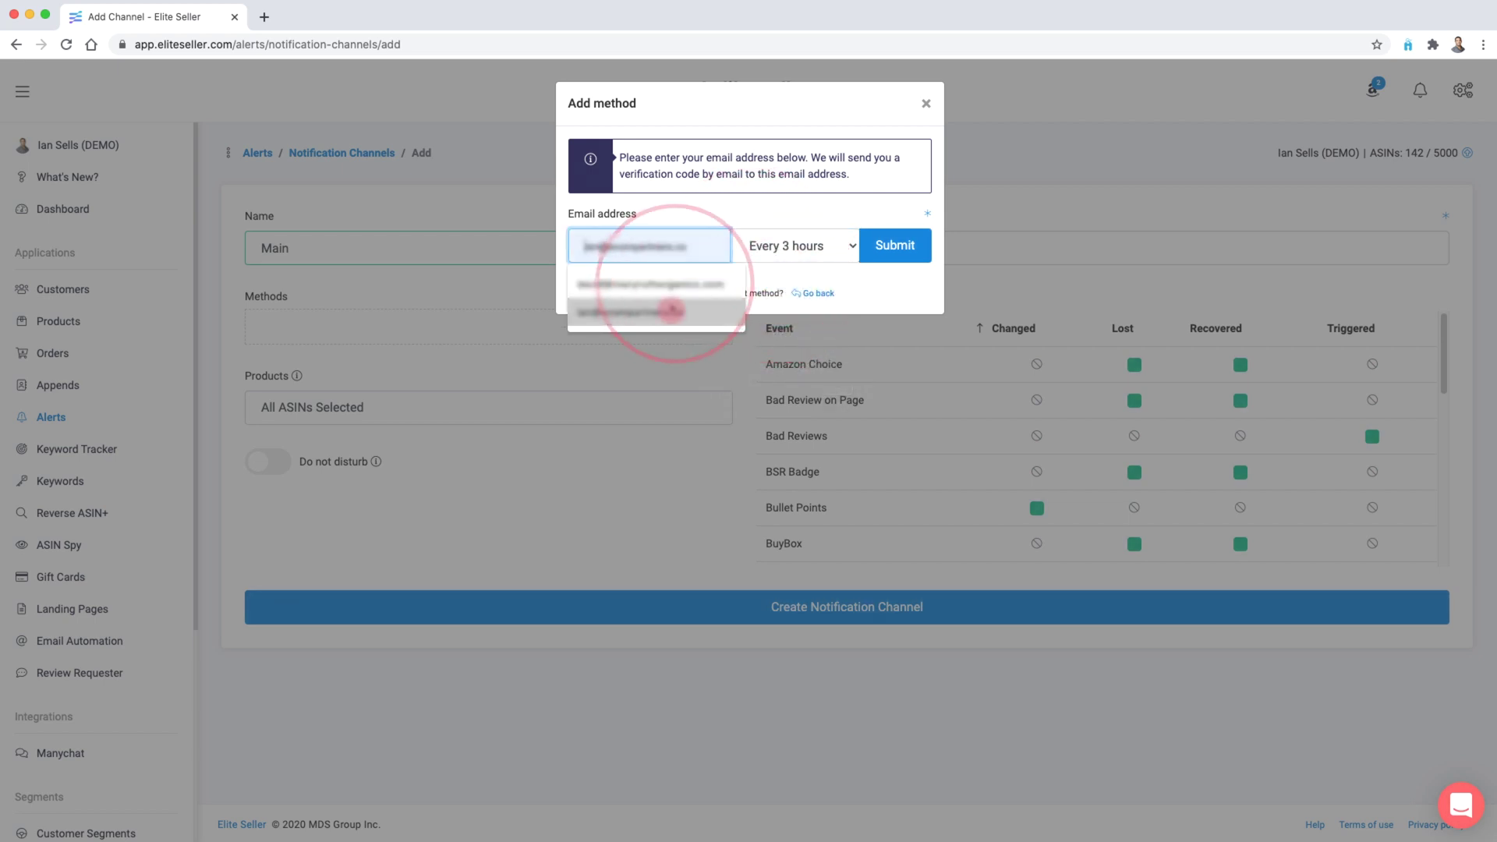
pyautogui.click(886, 248)
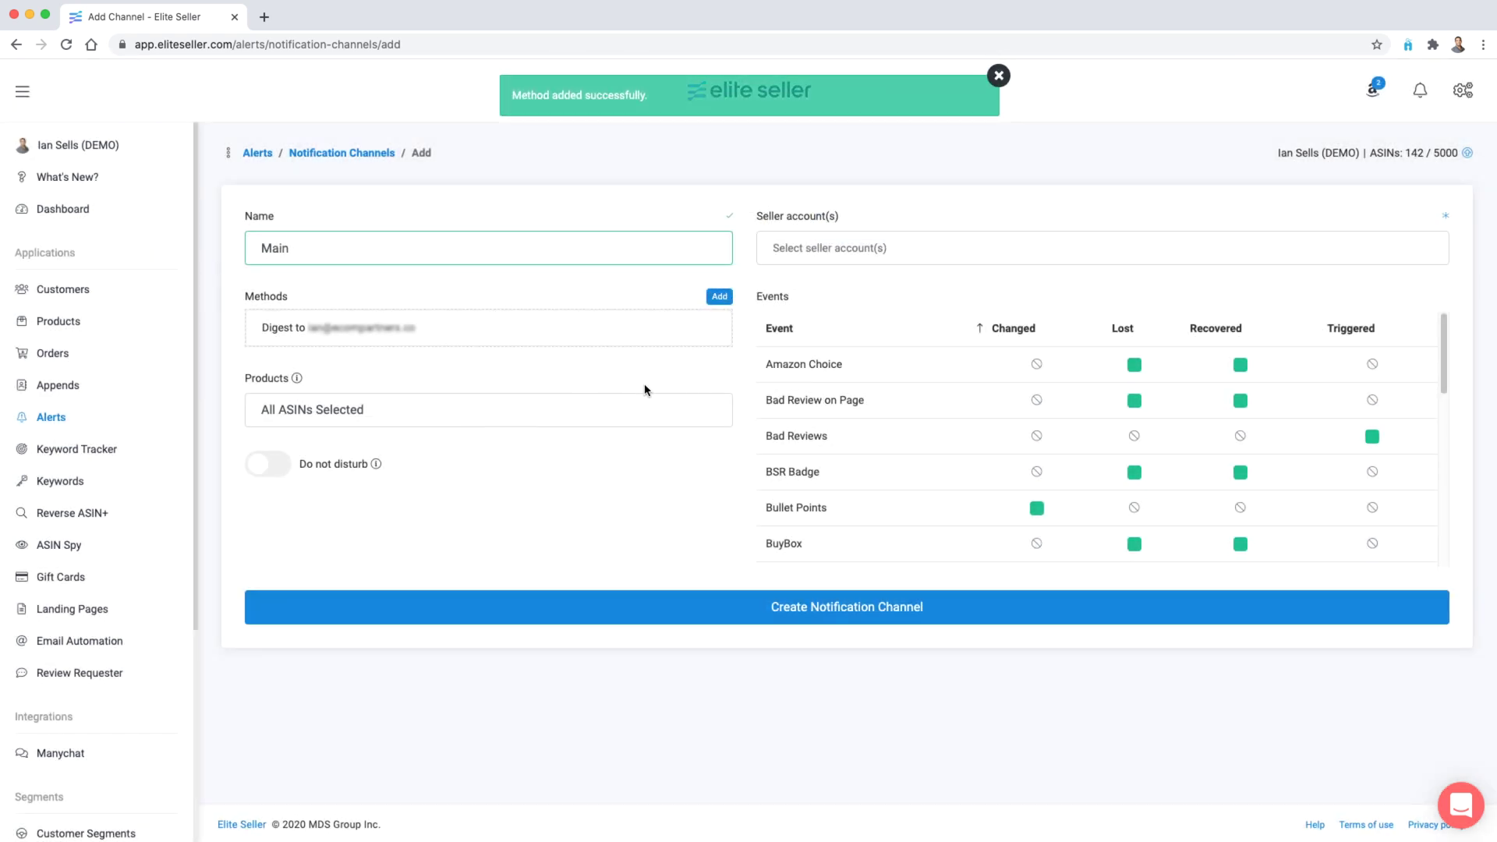
# Review the channel's alert events and select MANET as its seller account.
pyautogui.scroll(-1, 906, 457)
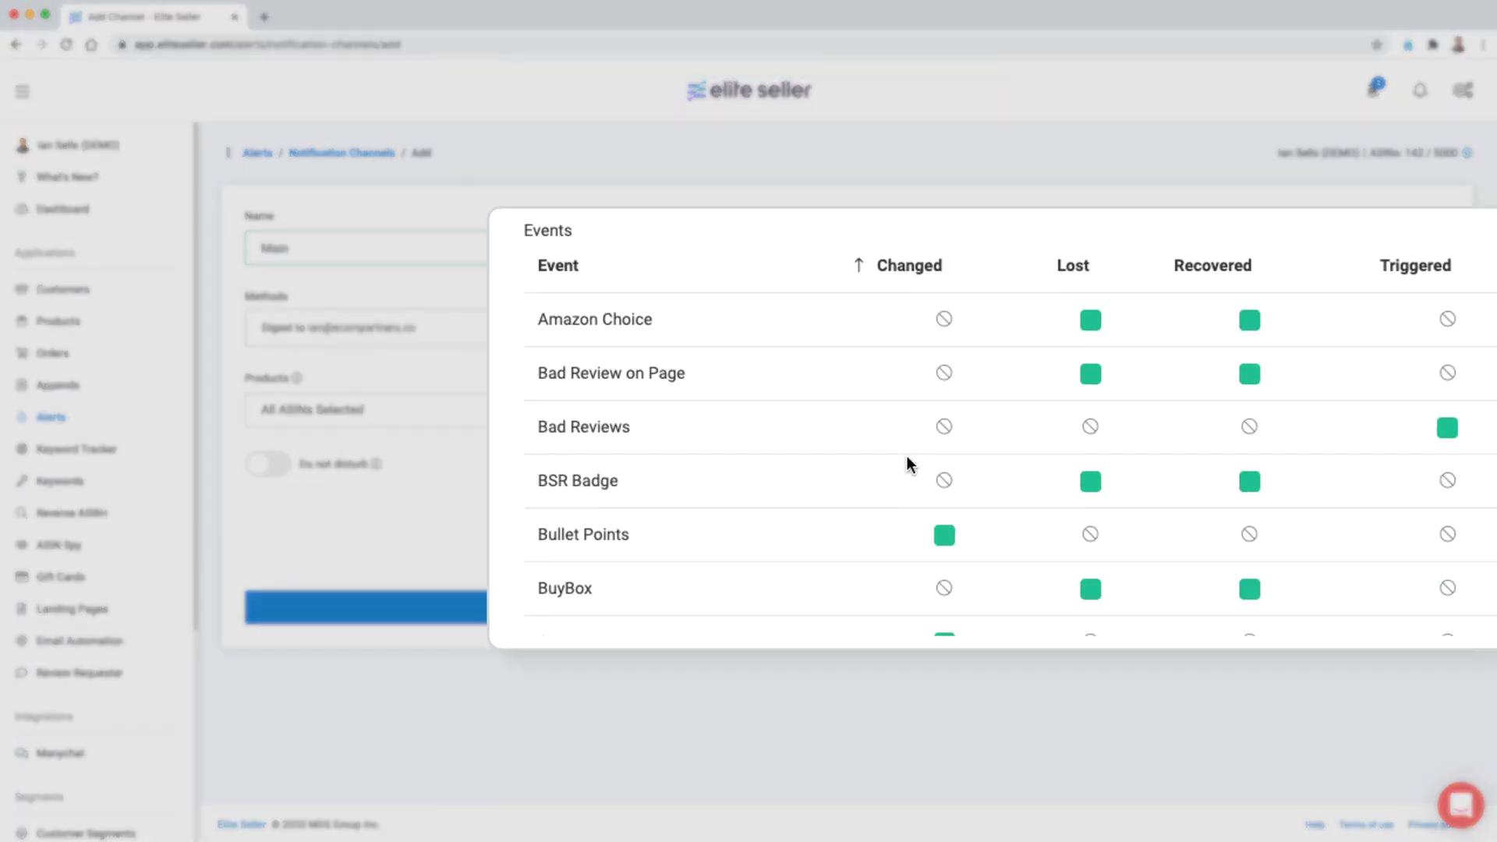
pyautogui.scroll(-5, 906, 455)
pyautogui.scroll(6, 1139, 454)
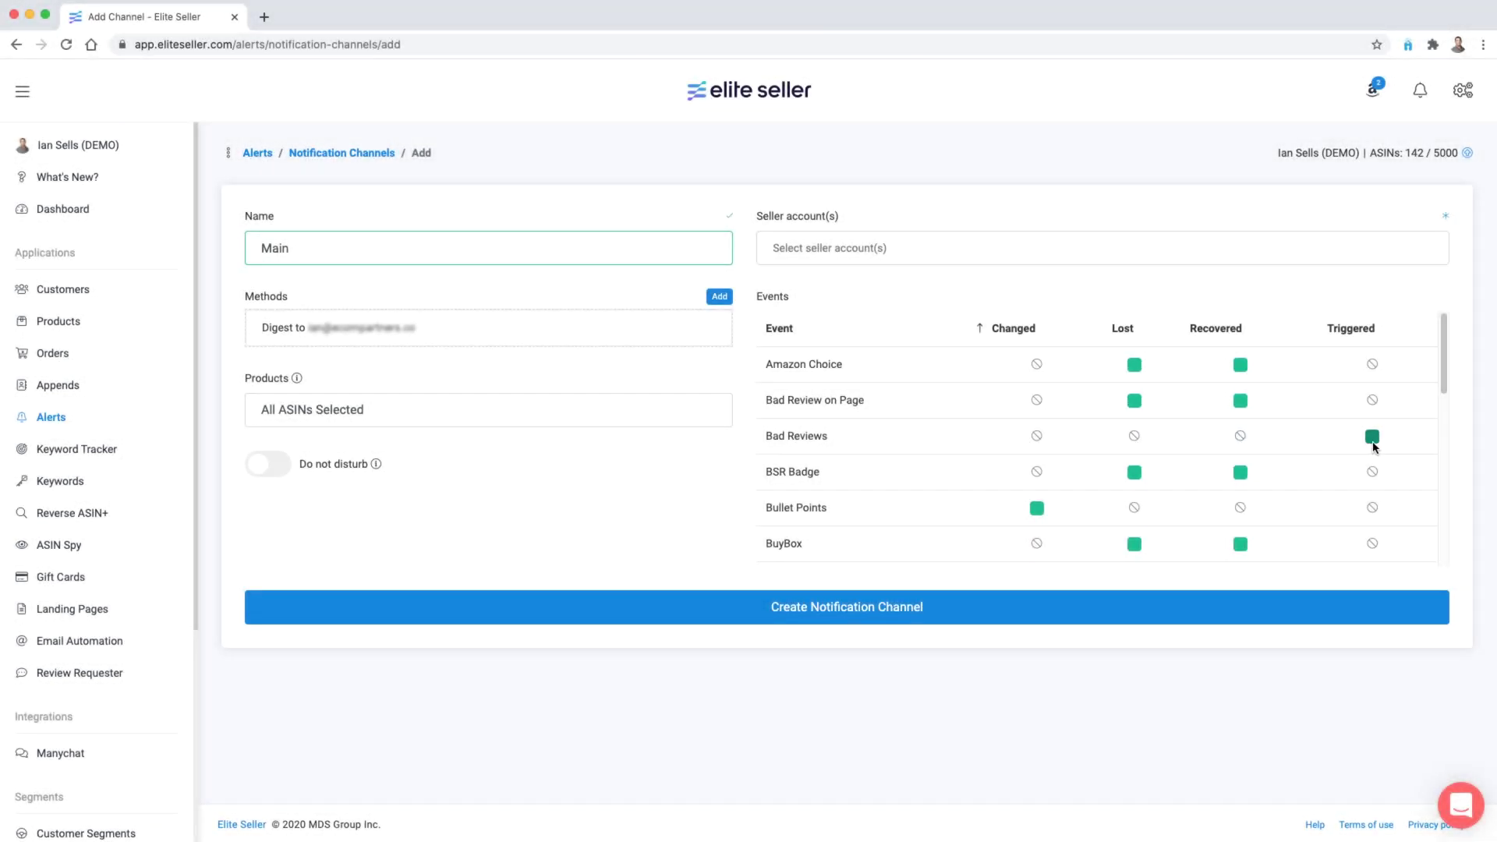
pyautogui.scroll(-4, 1409, 535)
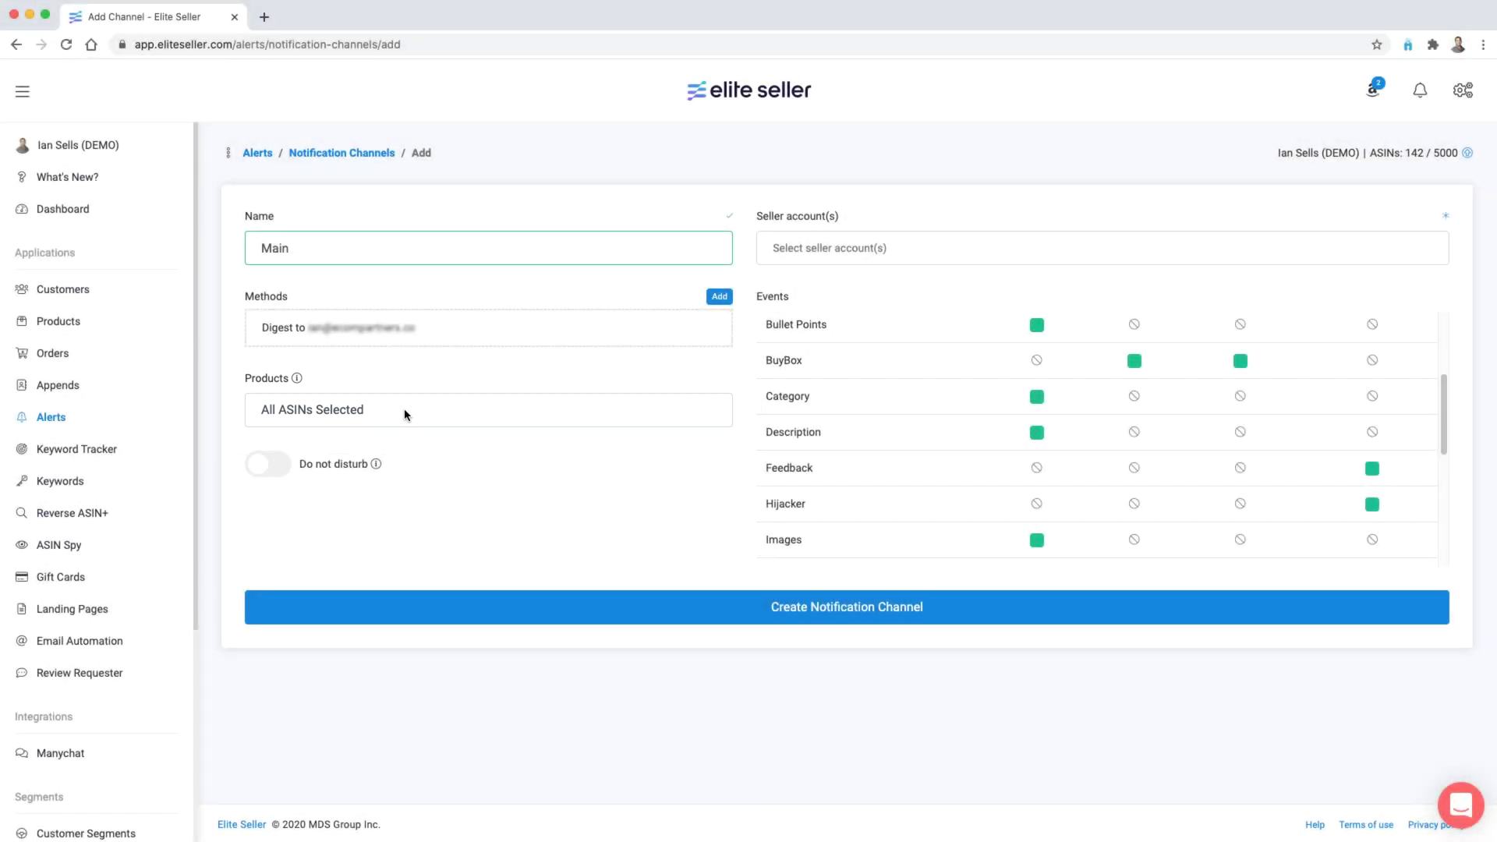
pyautogui.click(962, 246)
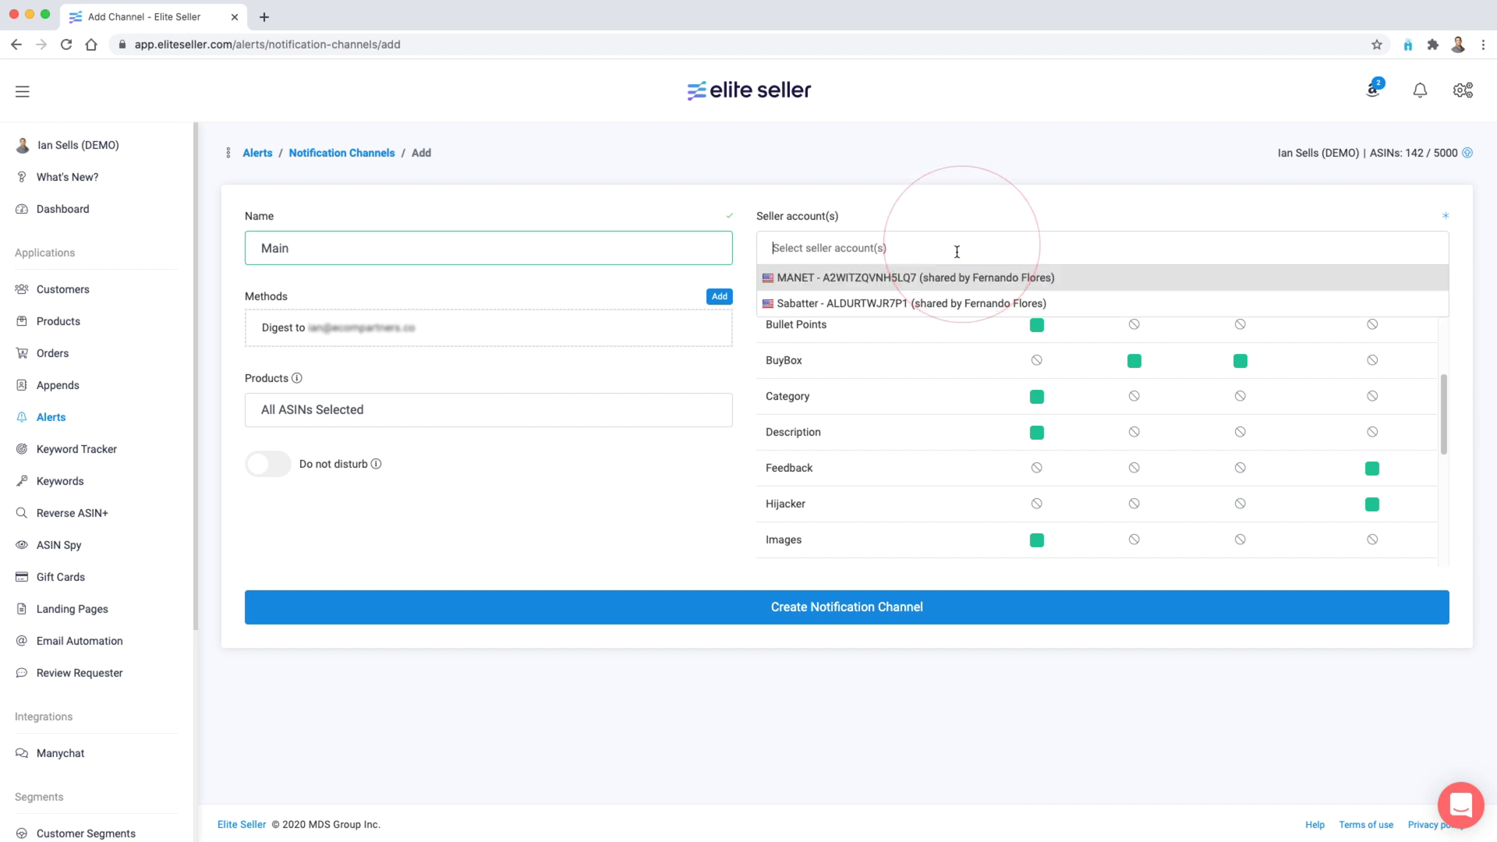
pyautogui.click(907, 280)
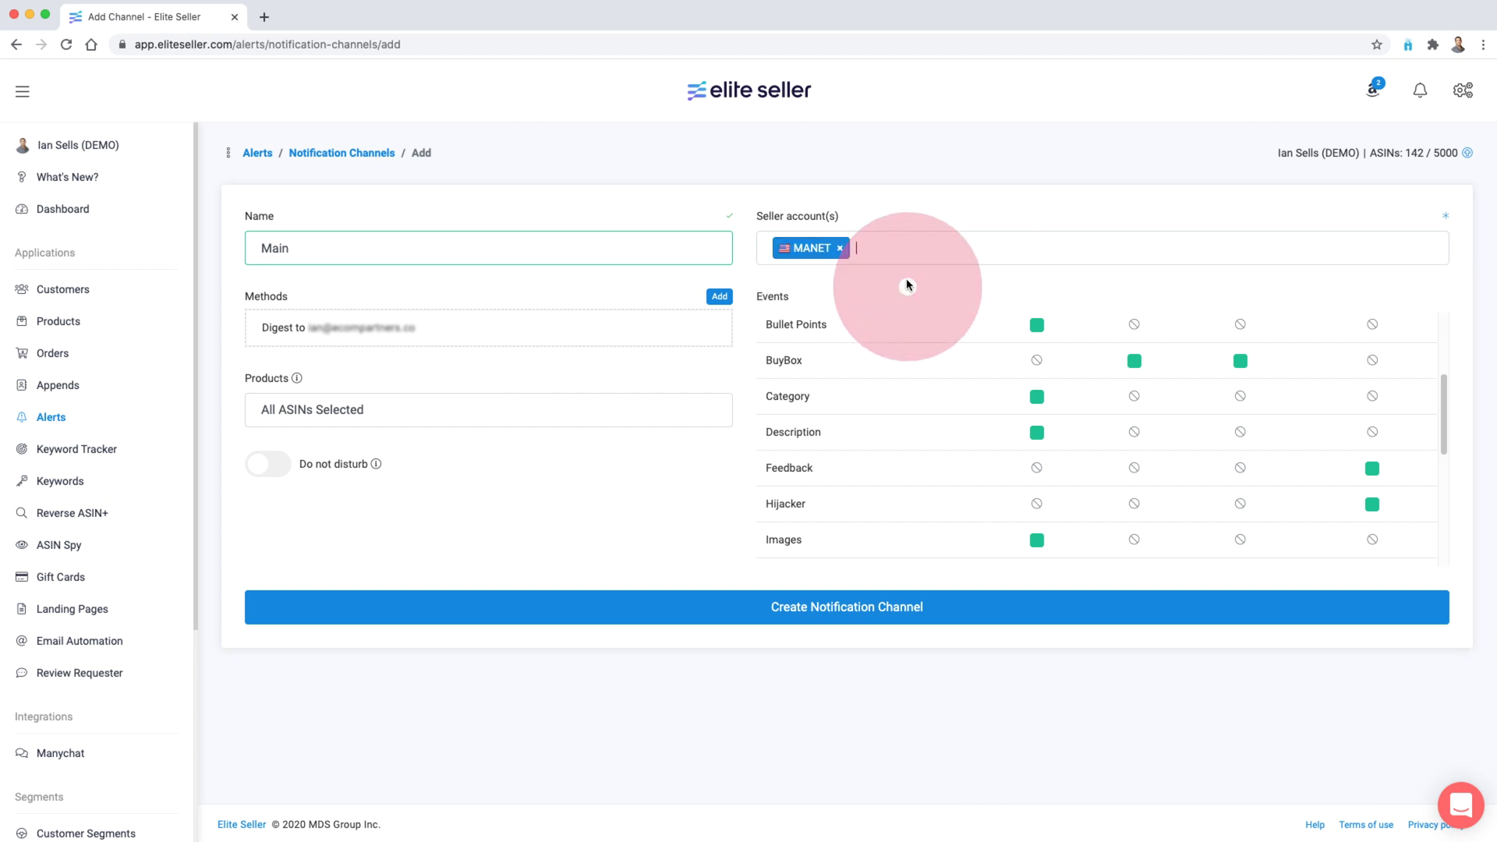
pyautogui.click(395, 412)
pyautogui.click(458, 280)
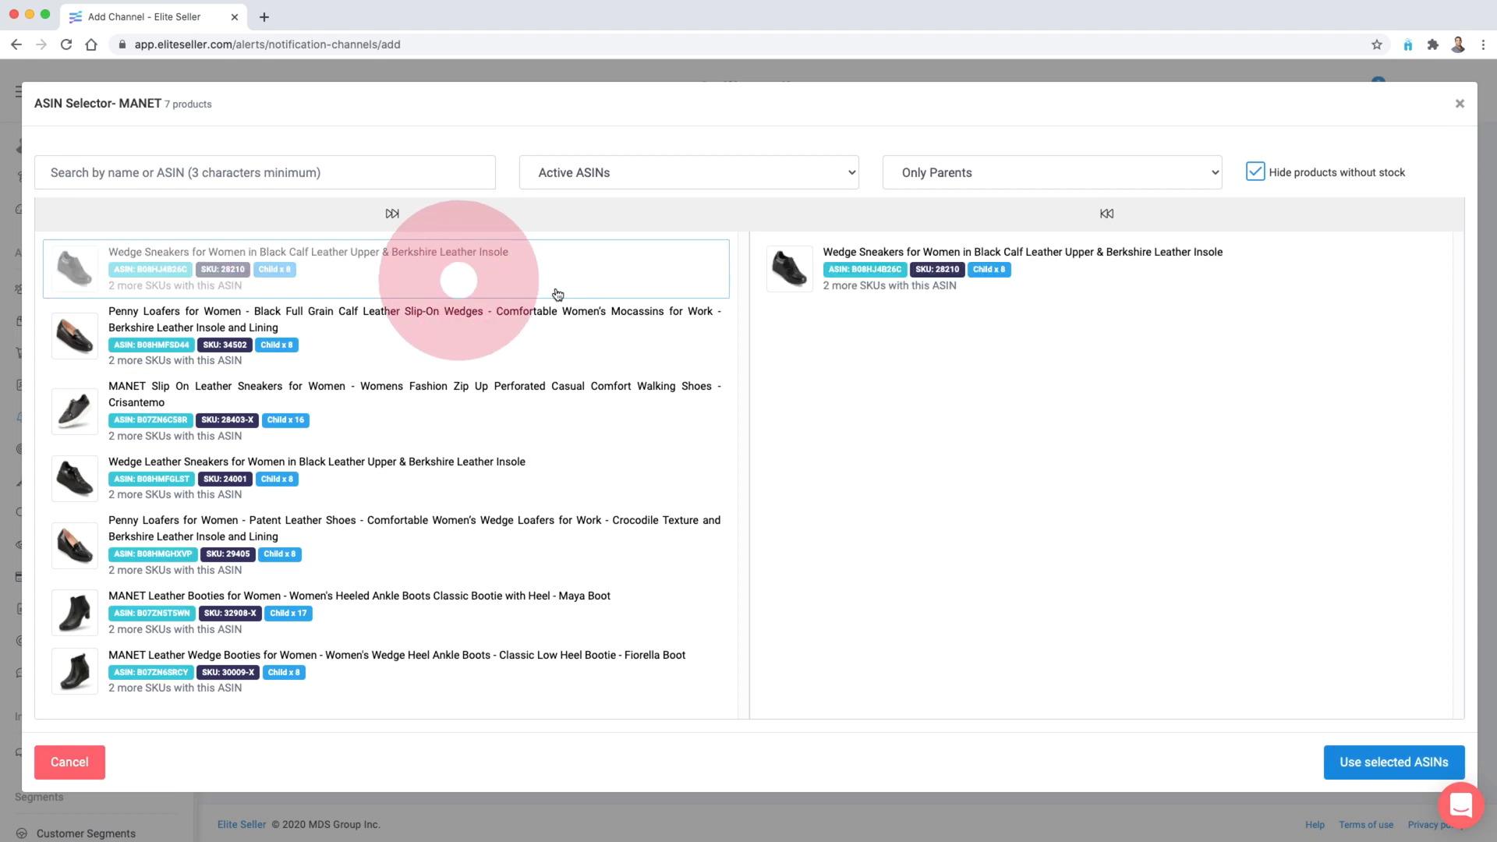
pyautogui.click(585, 320)
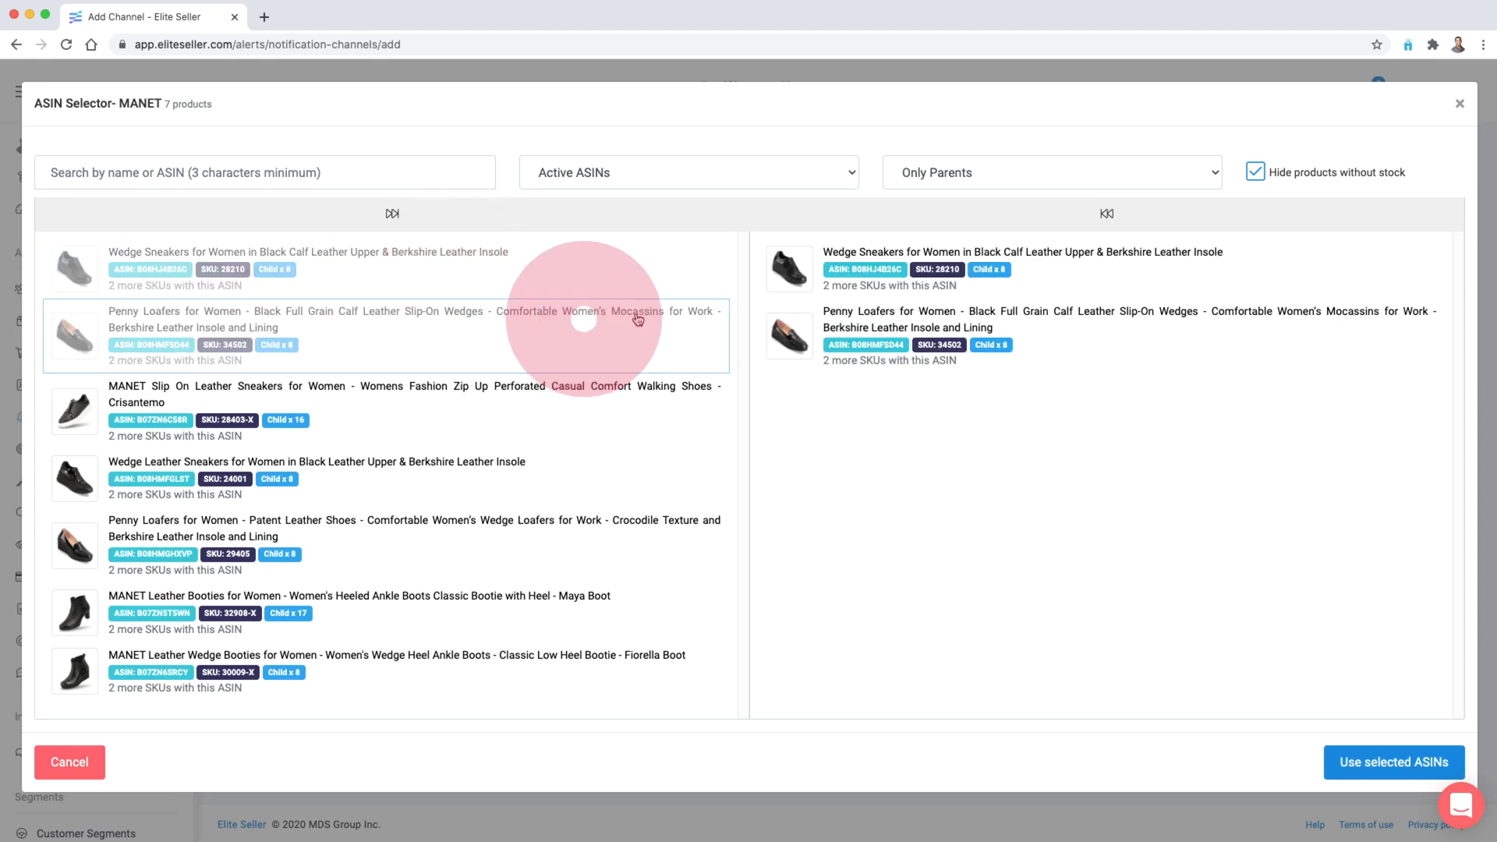
pyautogui.click(81, 758)
pyautogui.click(879, 147)
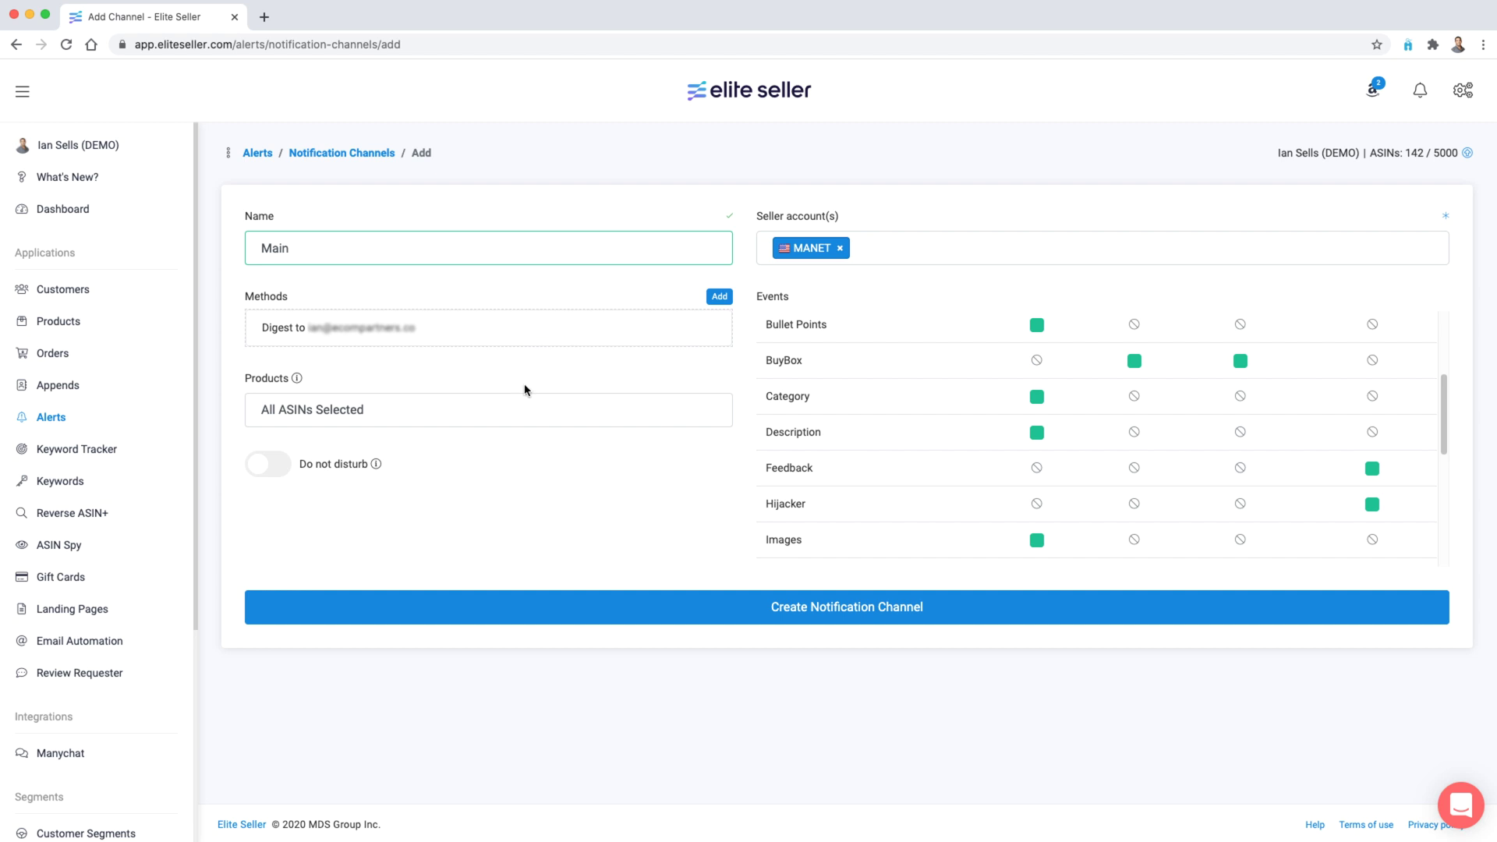
# Create the notification channel with the entered settings.
pyautogui.click(805, 622)
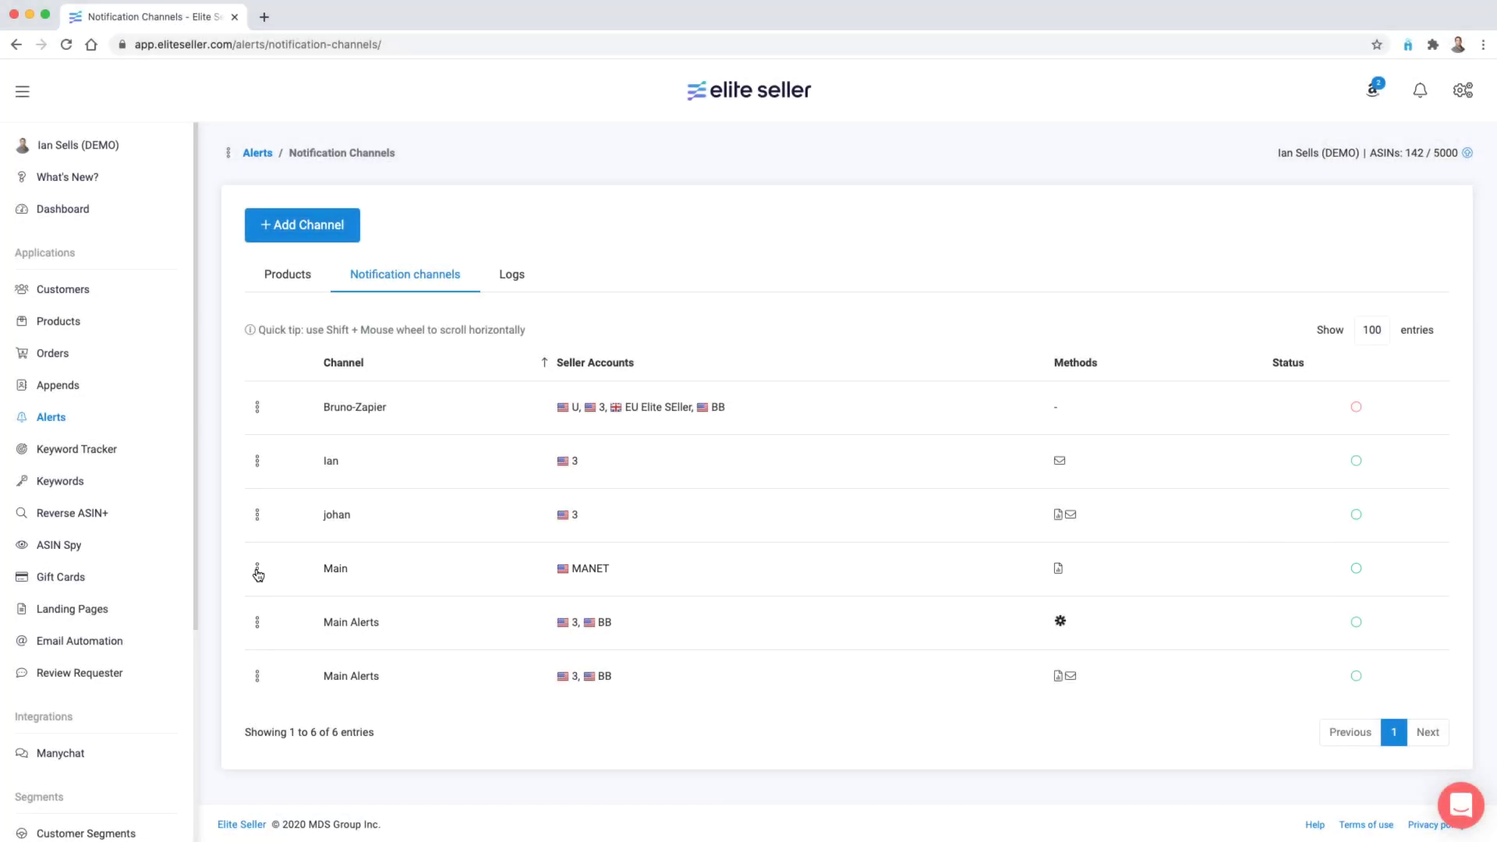
# Open the Main channel for editing and review the setup guide for its Zapier notification method.
pyautogui.click(258, 573)
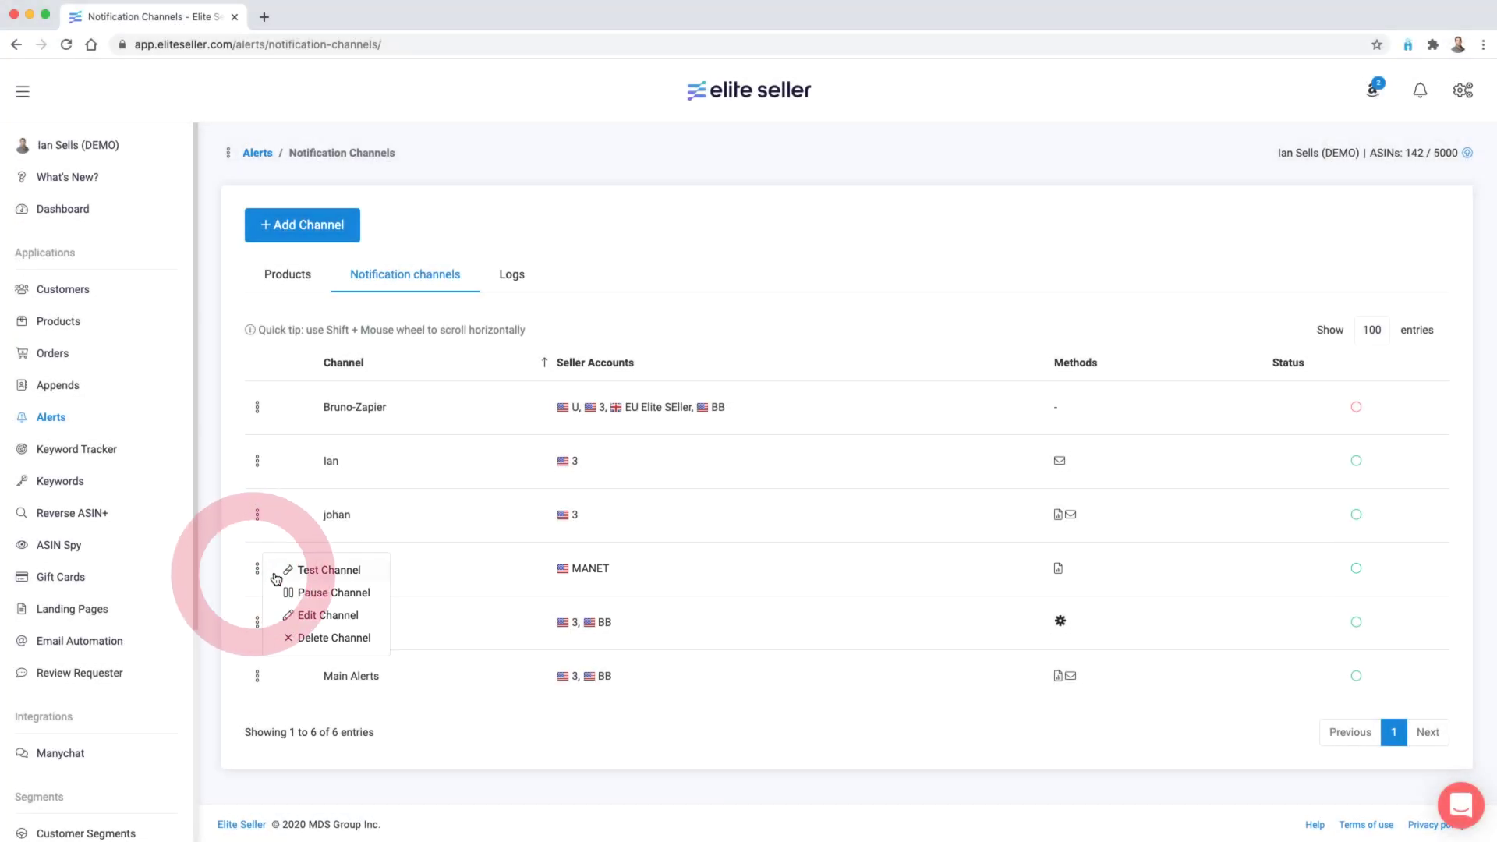
pyautogui.click(312, 613)
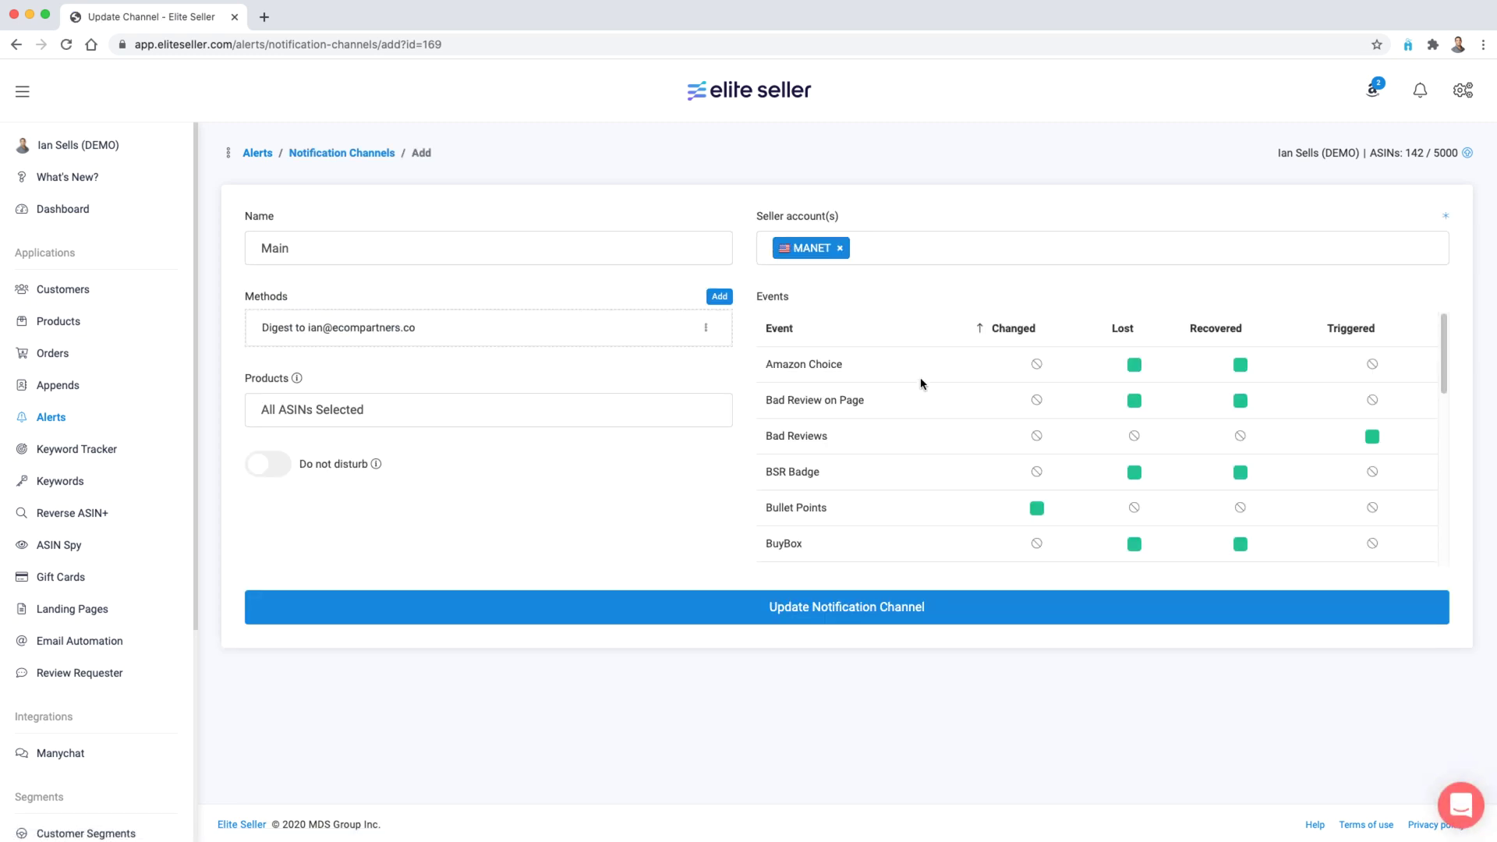
pyautogui.click(717, 297)
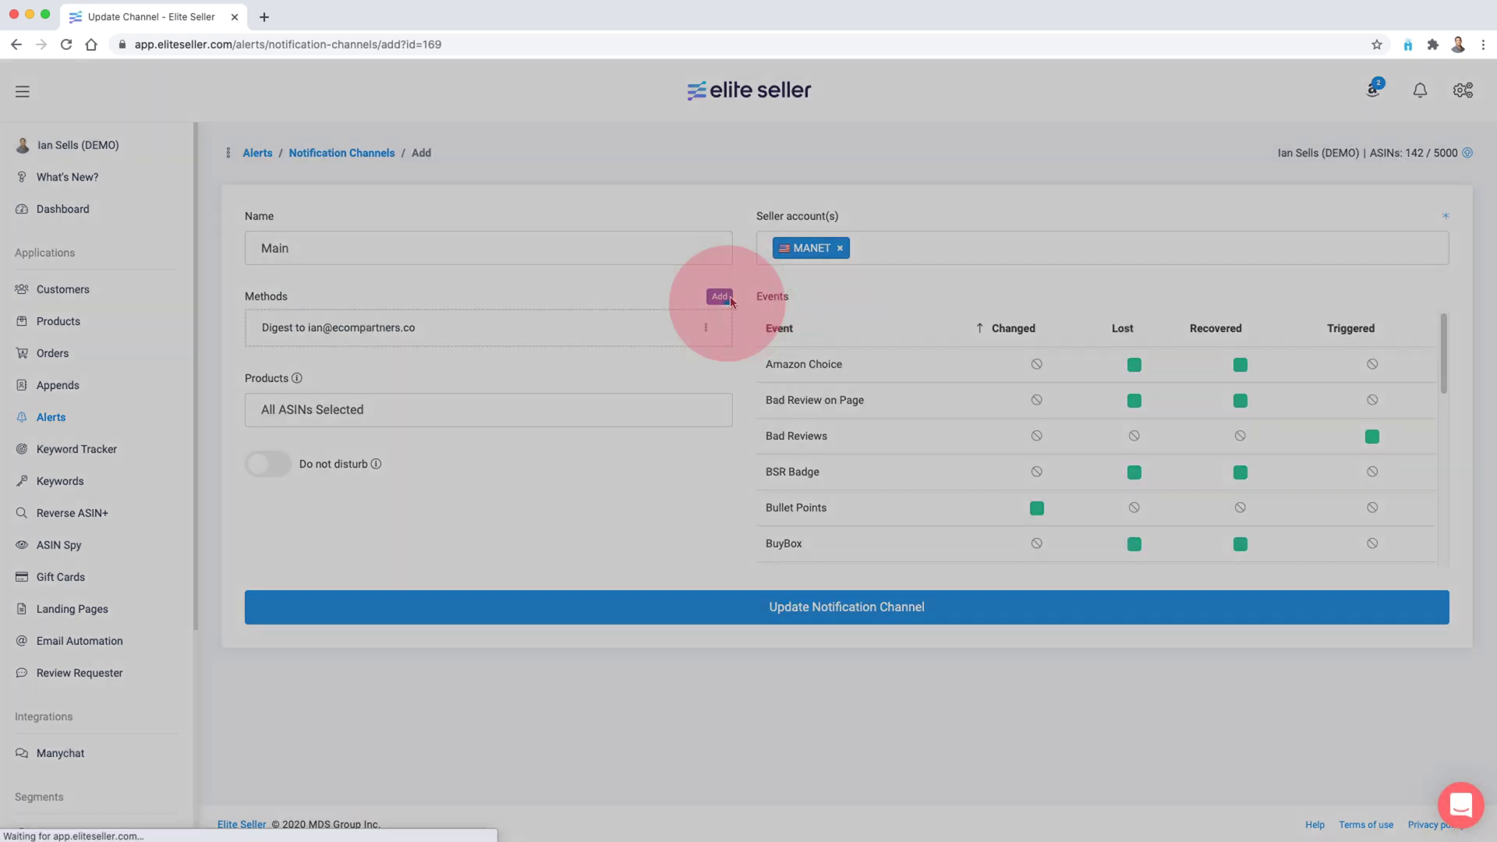
pyautogui.click(834, 363)
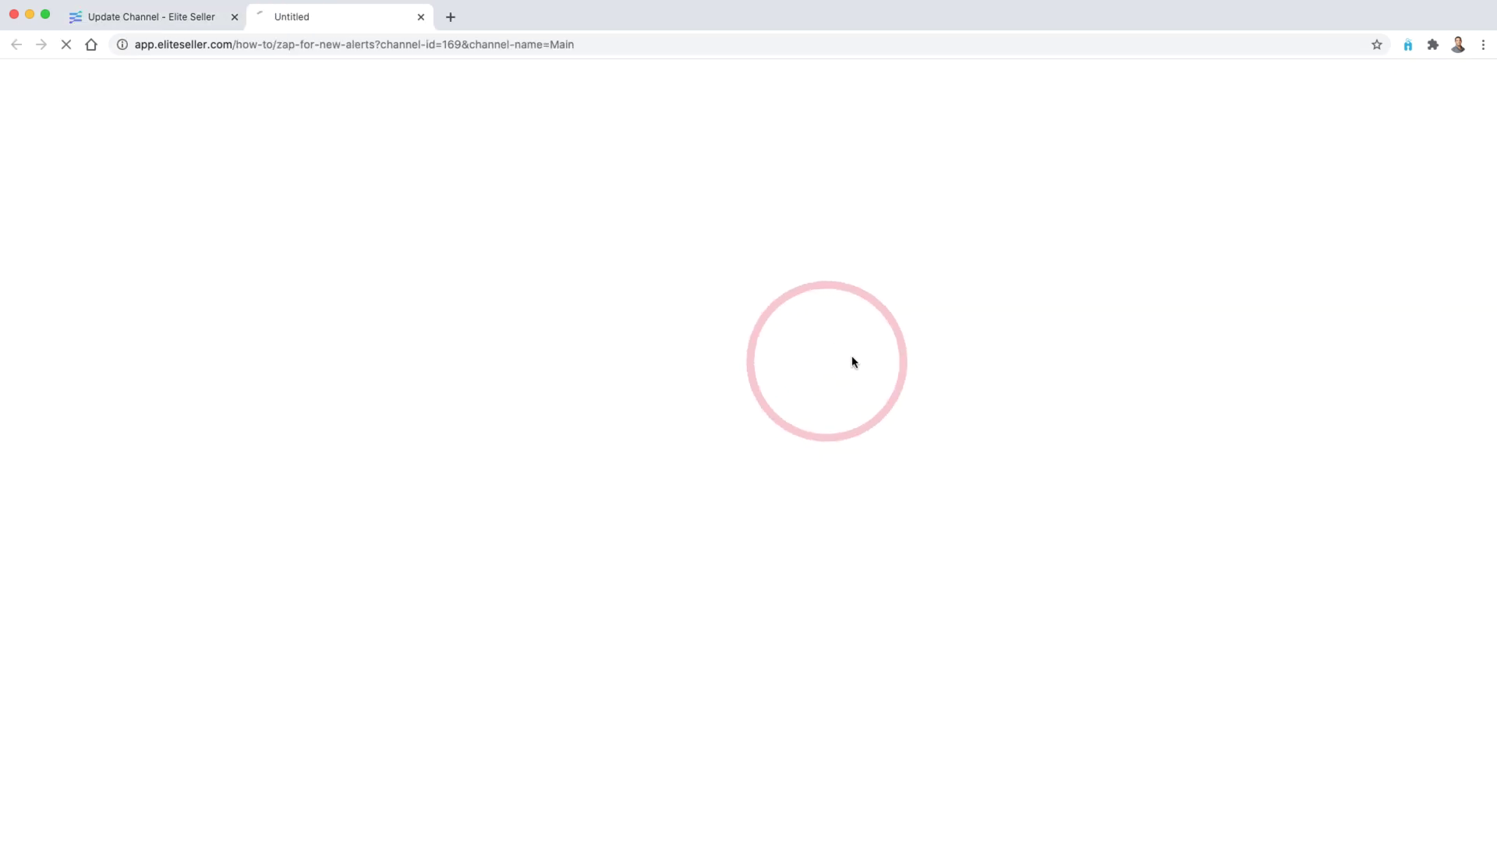
pyautogui.scroll(-7, 932, 474)
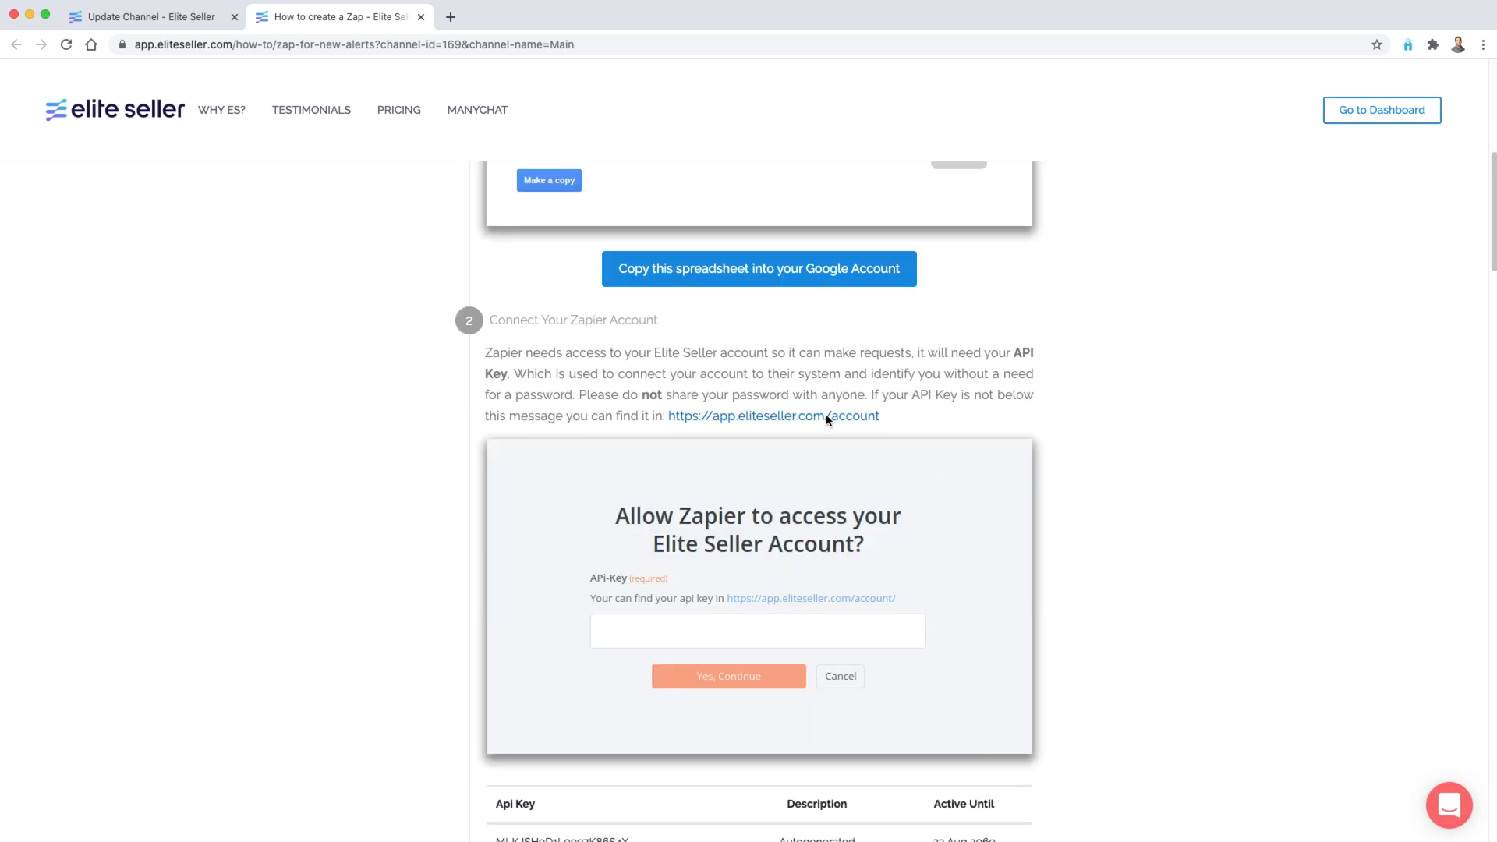
pyautogui.scroll(-4, 826, 419)
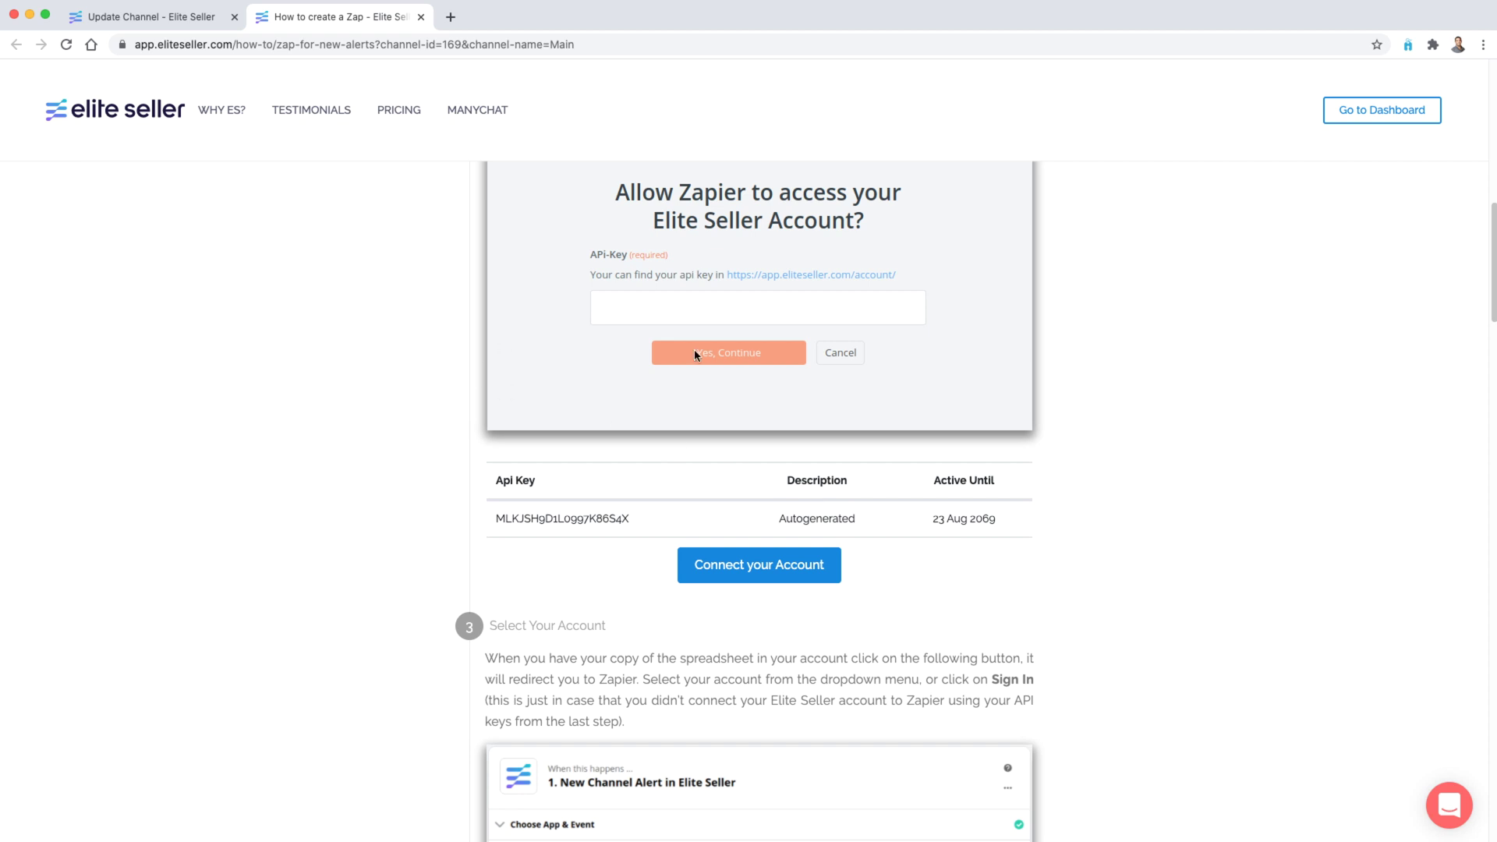
pyautogui.scroll(12, 942, 365)
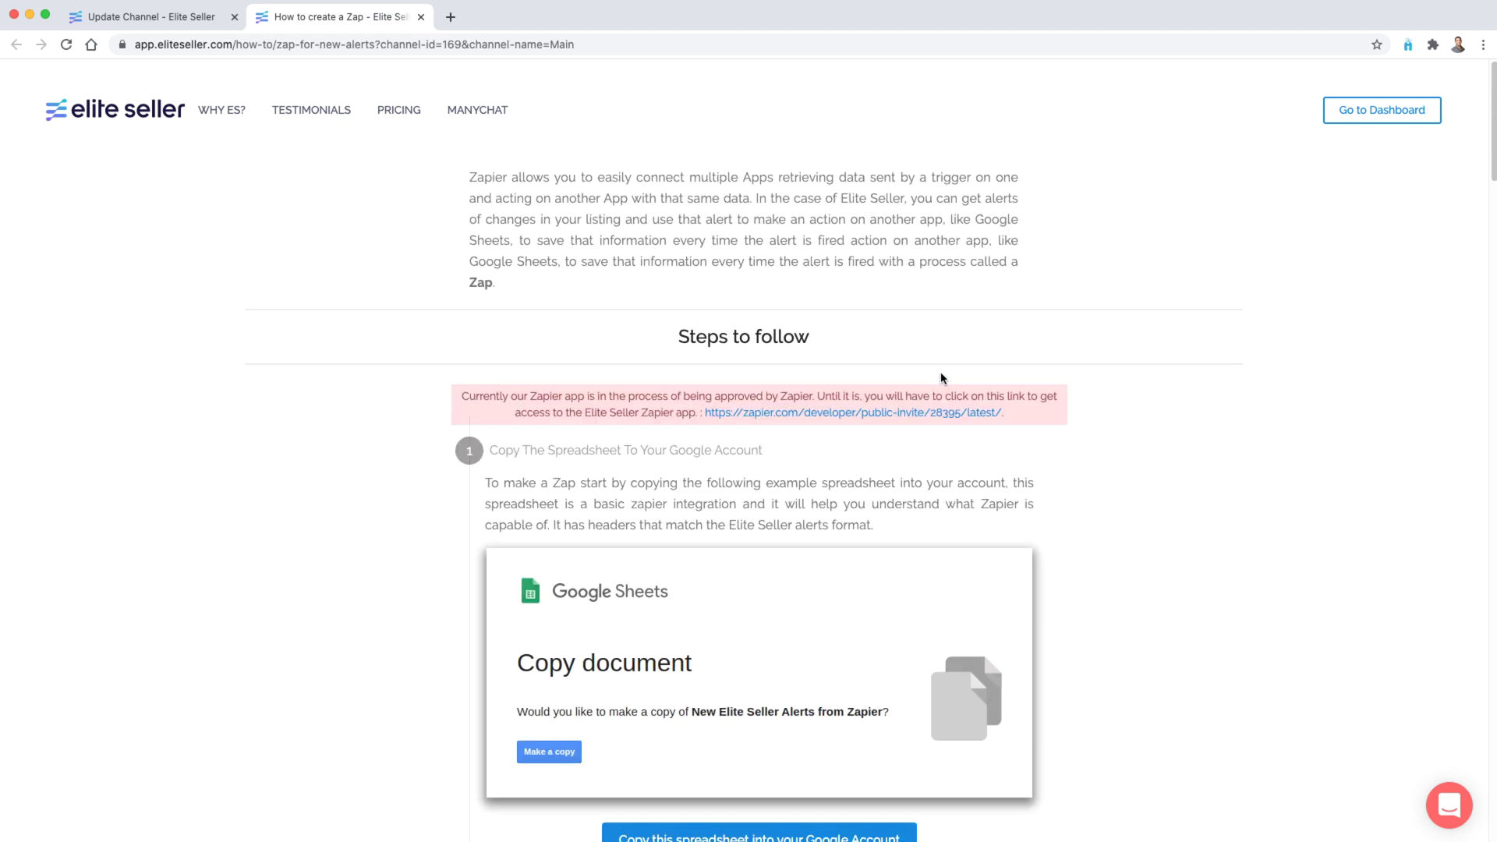
# Return to the Main channel, dismiss the method choices without adding one, and go back to the notification channels list.
pyautogui.click(117, 17)
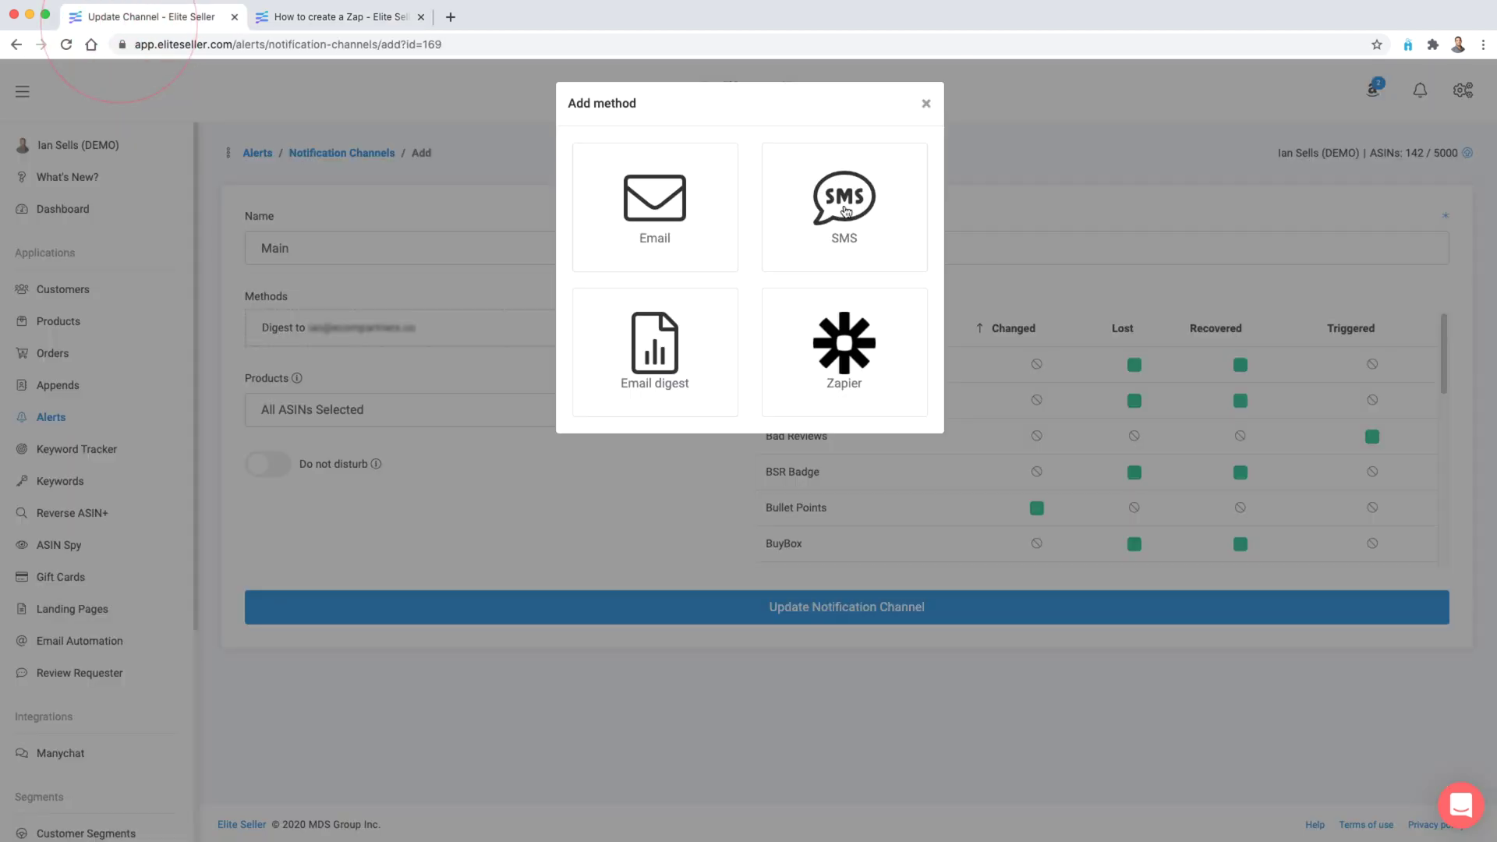
pyautogui.click(930, 104)
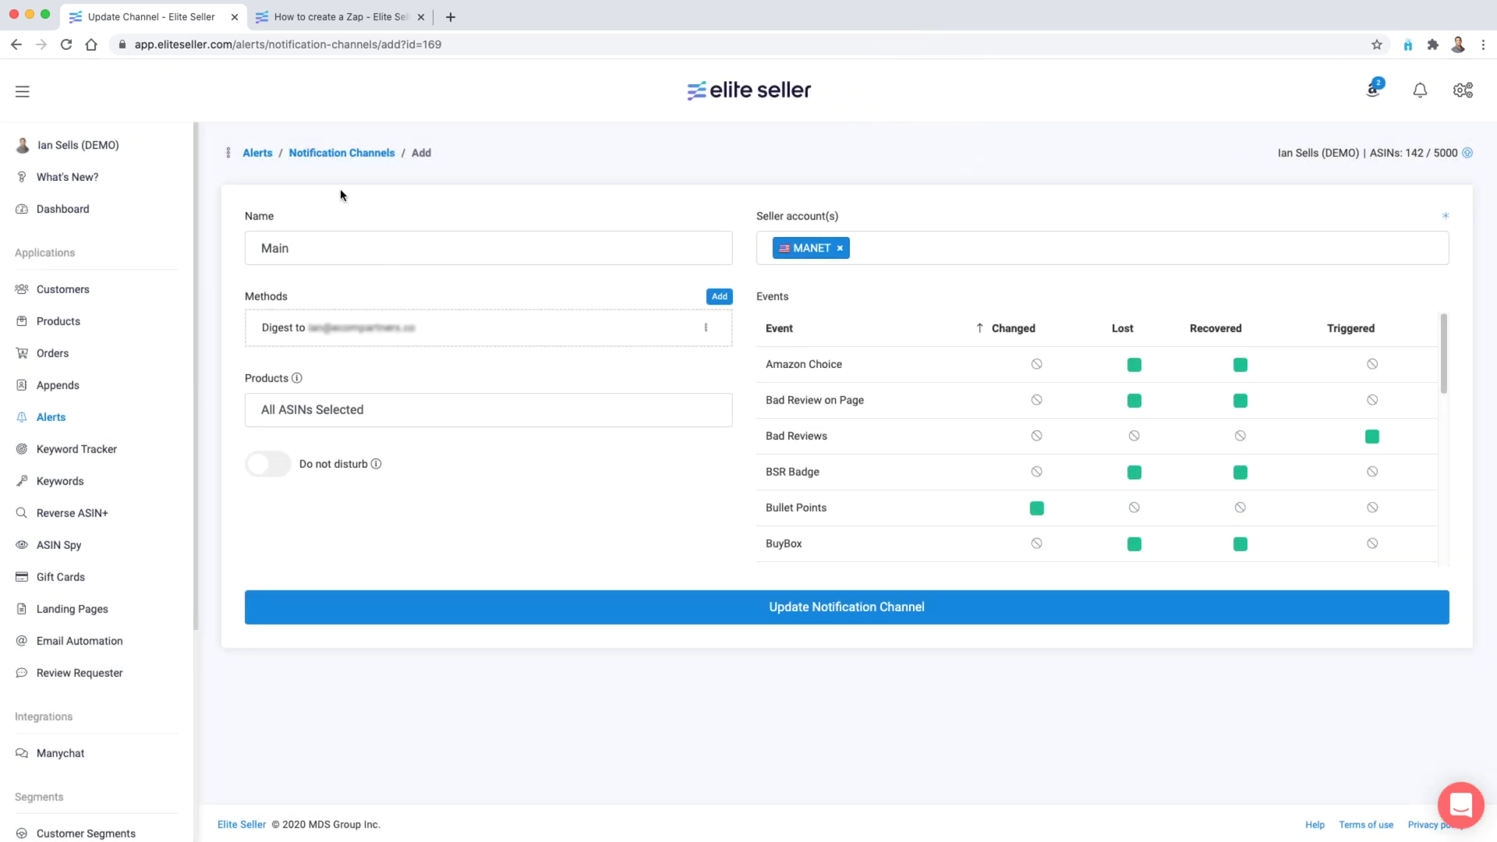
pyautogui.click(339, 153)
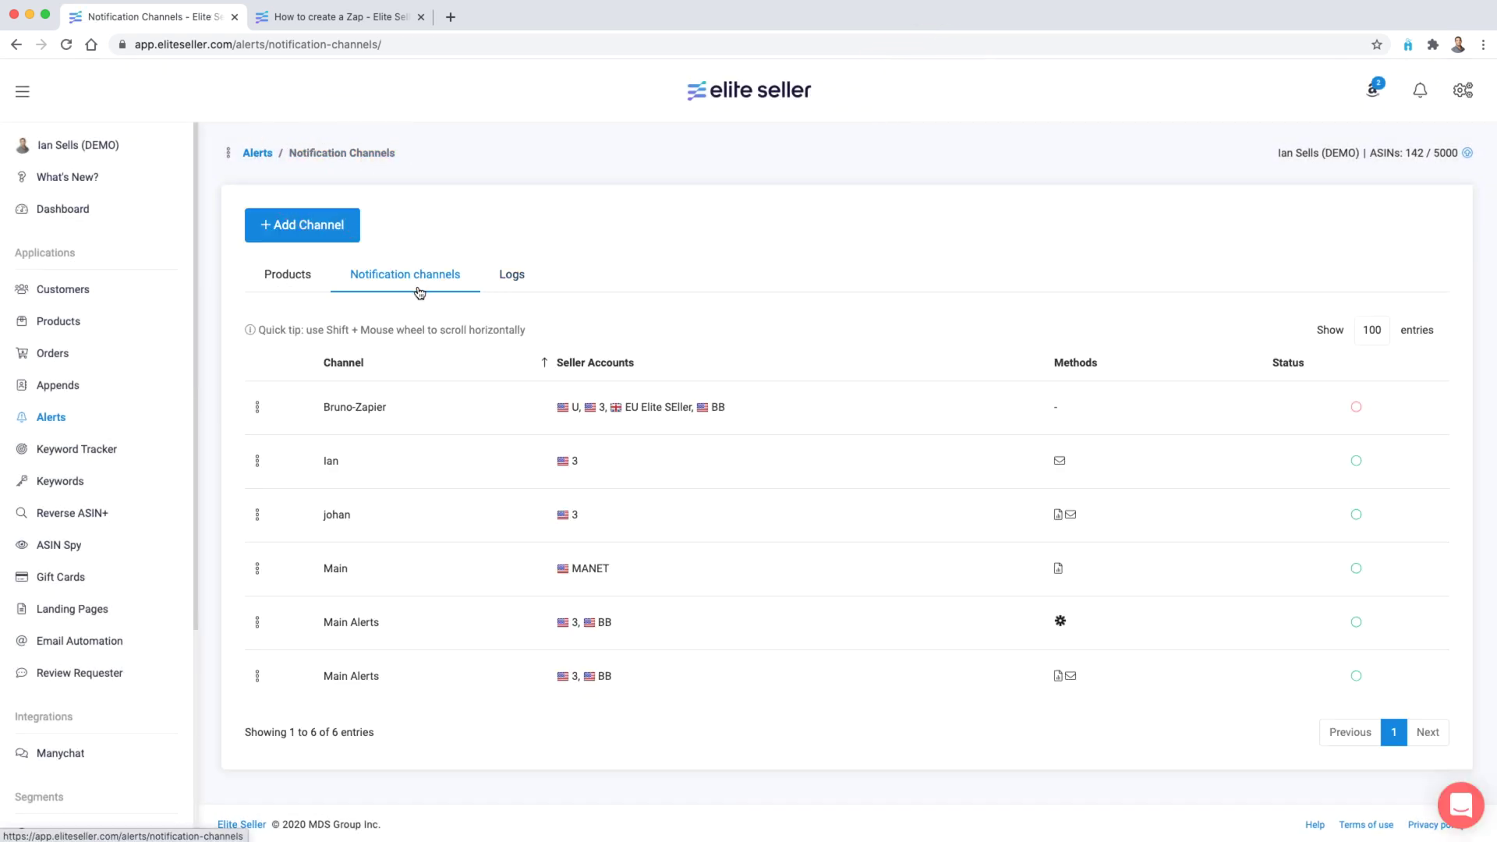
# Open the alert logs and view the notification details of the Oct 21, 2020 review drop alert for ASIN B07YQBDYPV.
pyautogui.click(511, 277)
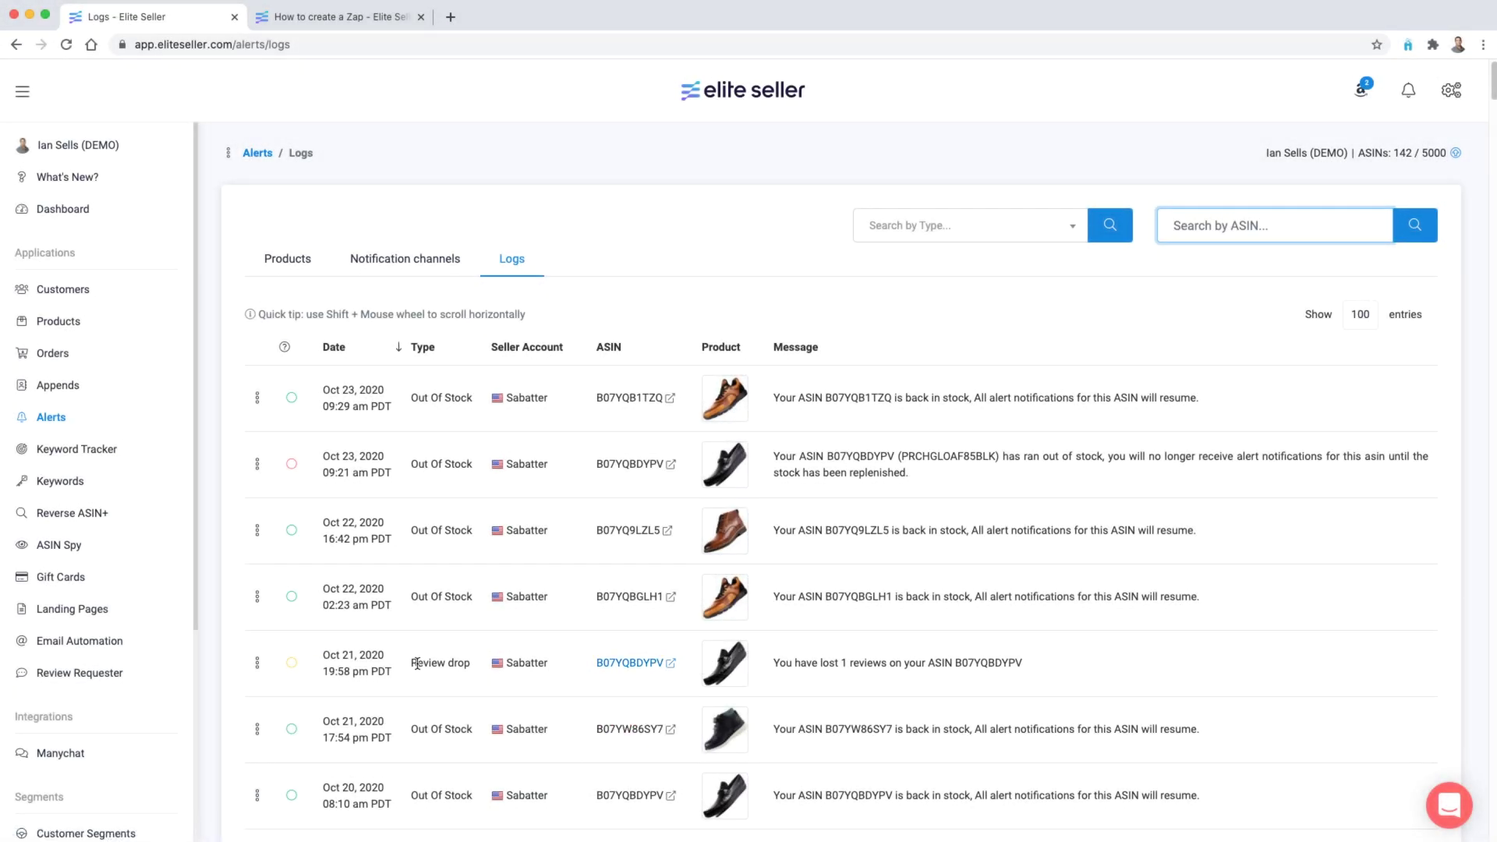
pyautogui.click(257, 665)
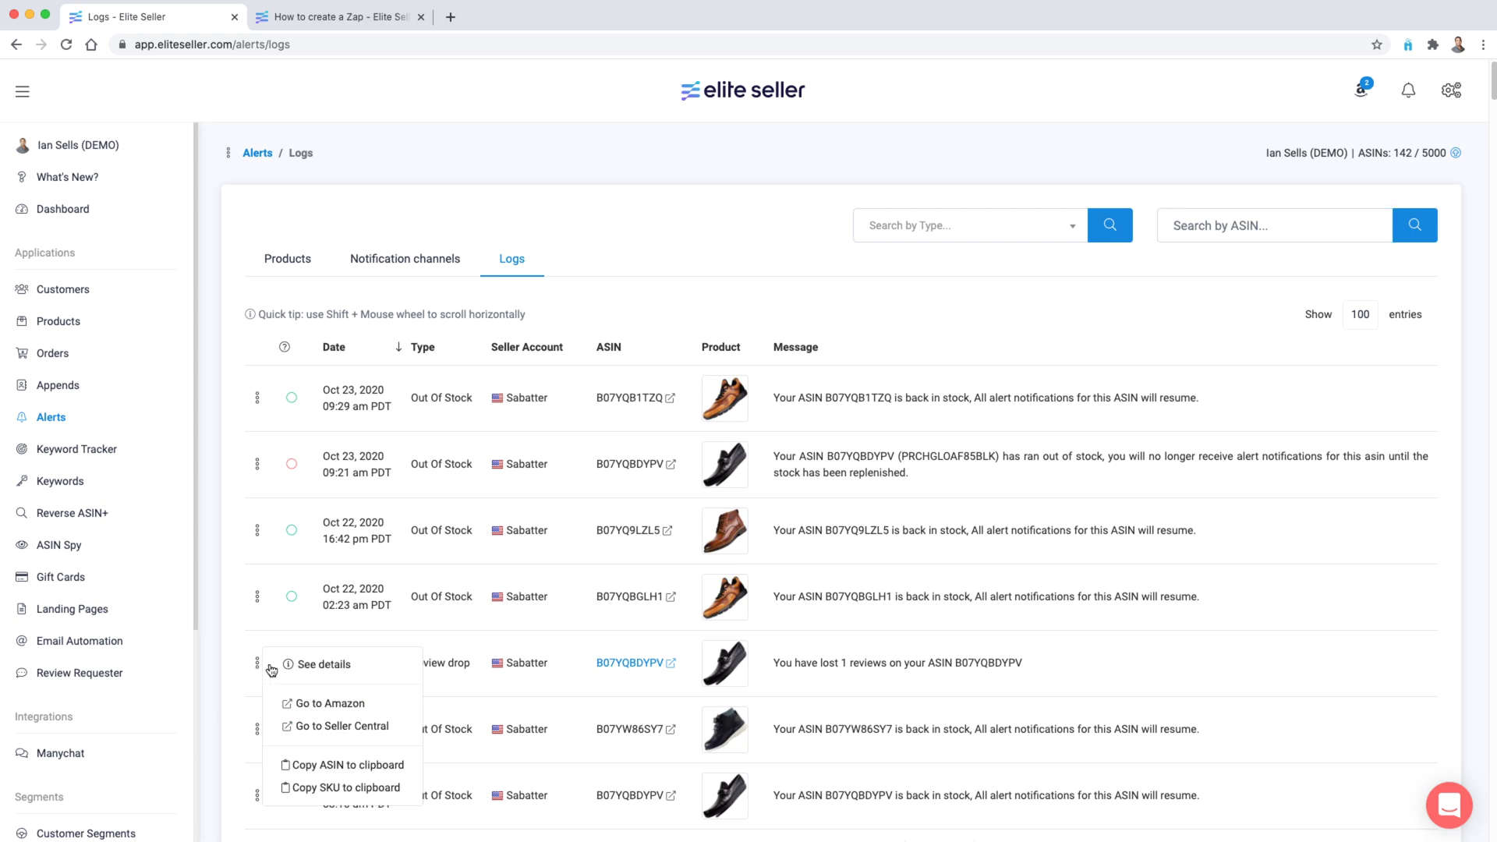
pyautogui.click(328, 672)
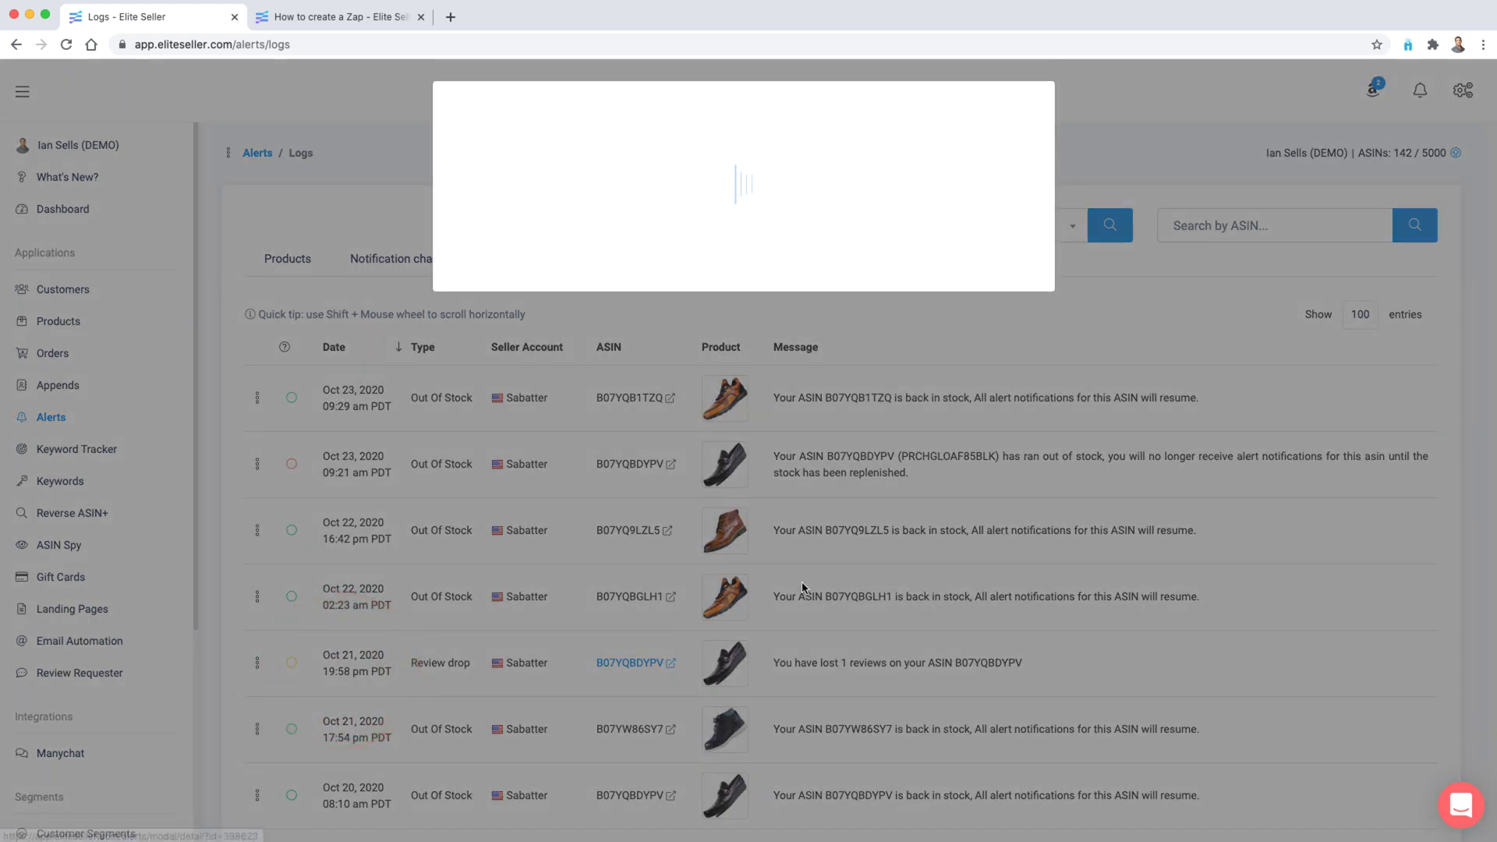
pyautogui.moveTo(519, 323); pyautogui.dragTo(684, 334)
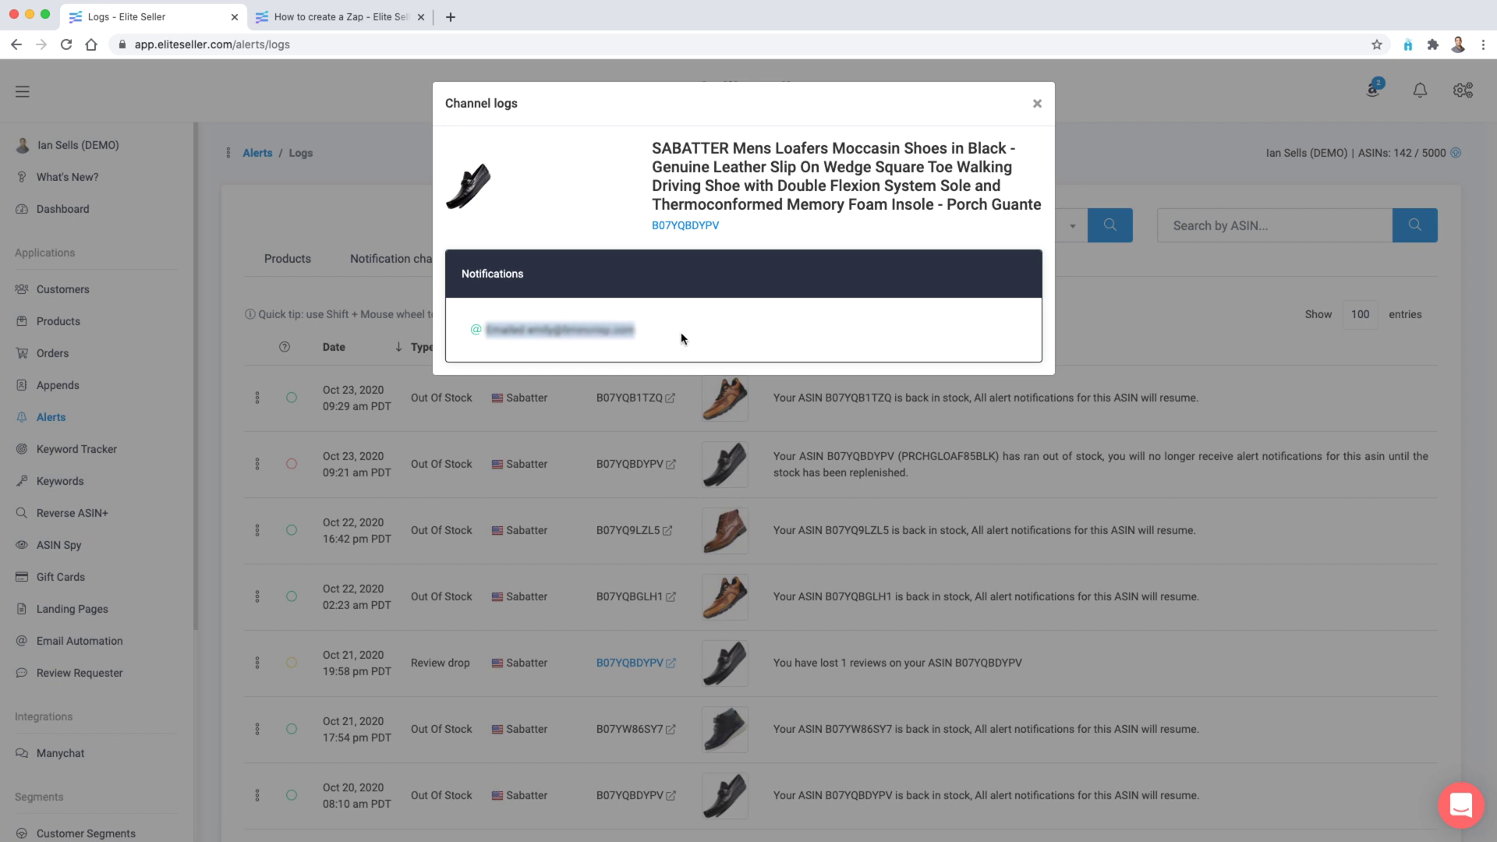
pyautogui.click(1037, 104)
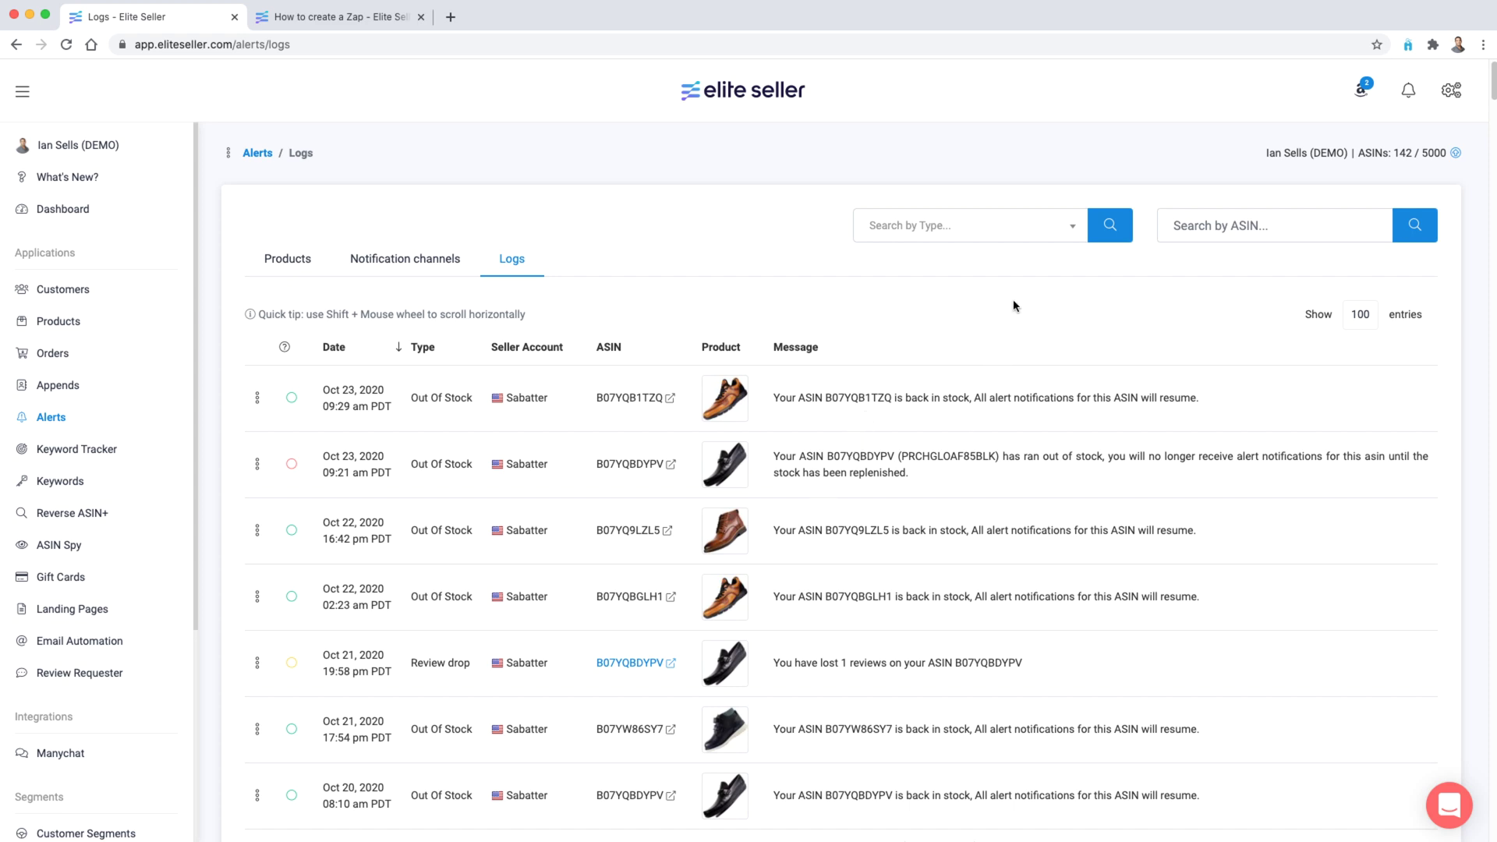
# Filter the alert logs by the Bullet Points type and examine the logged text changes.
pyautogui.click(1006, 237)
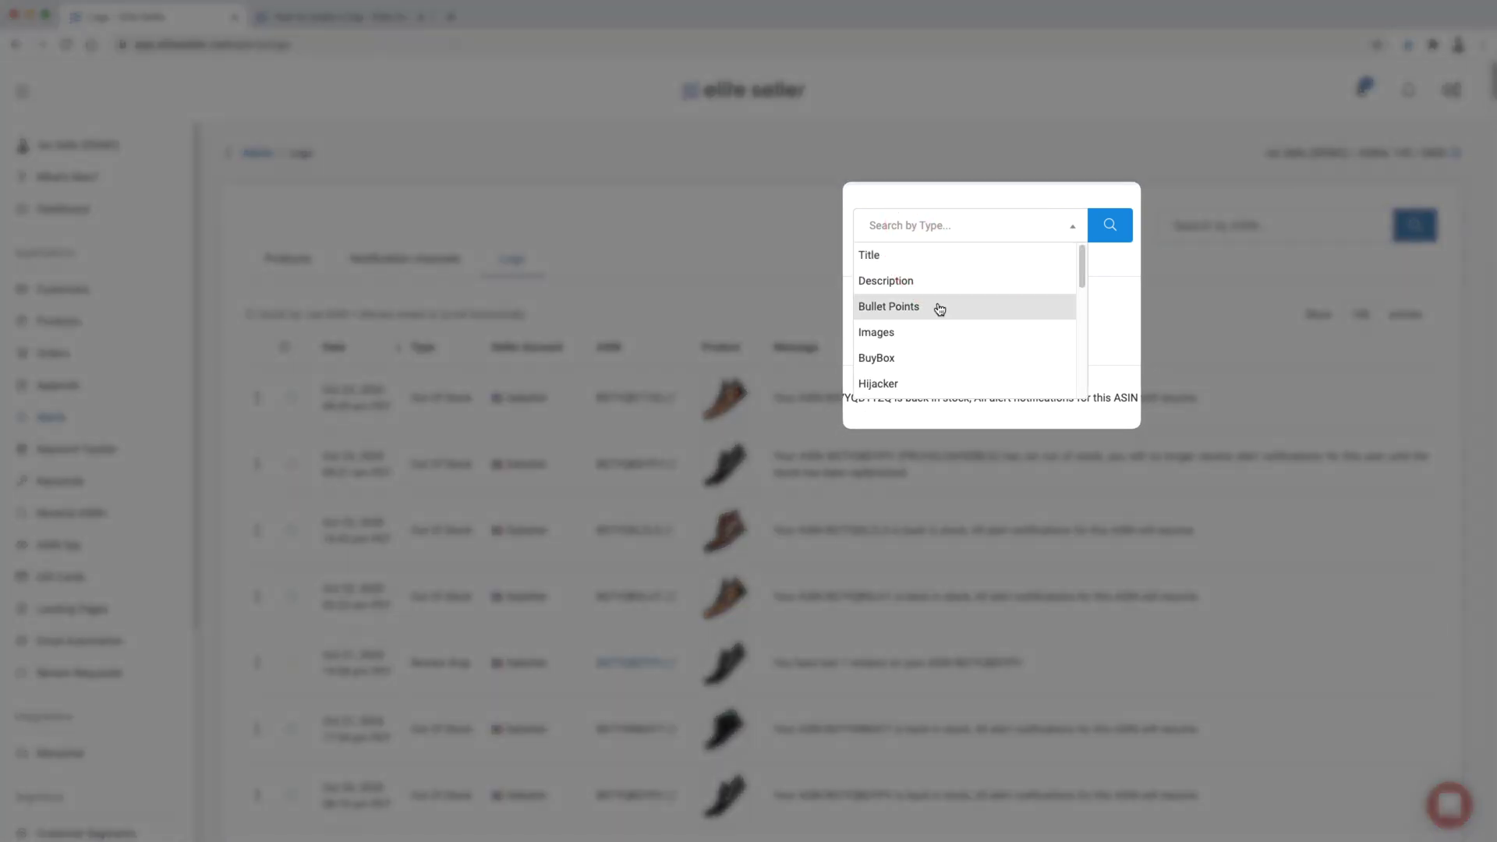
pyautogui.click(940, 308)
pyautogui.click(1110, 225)
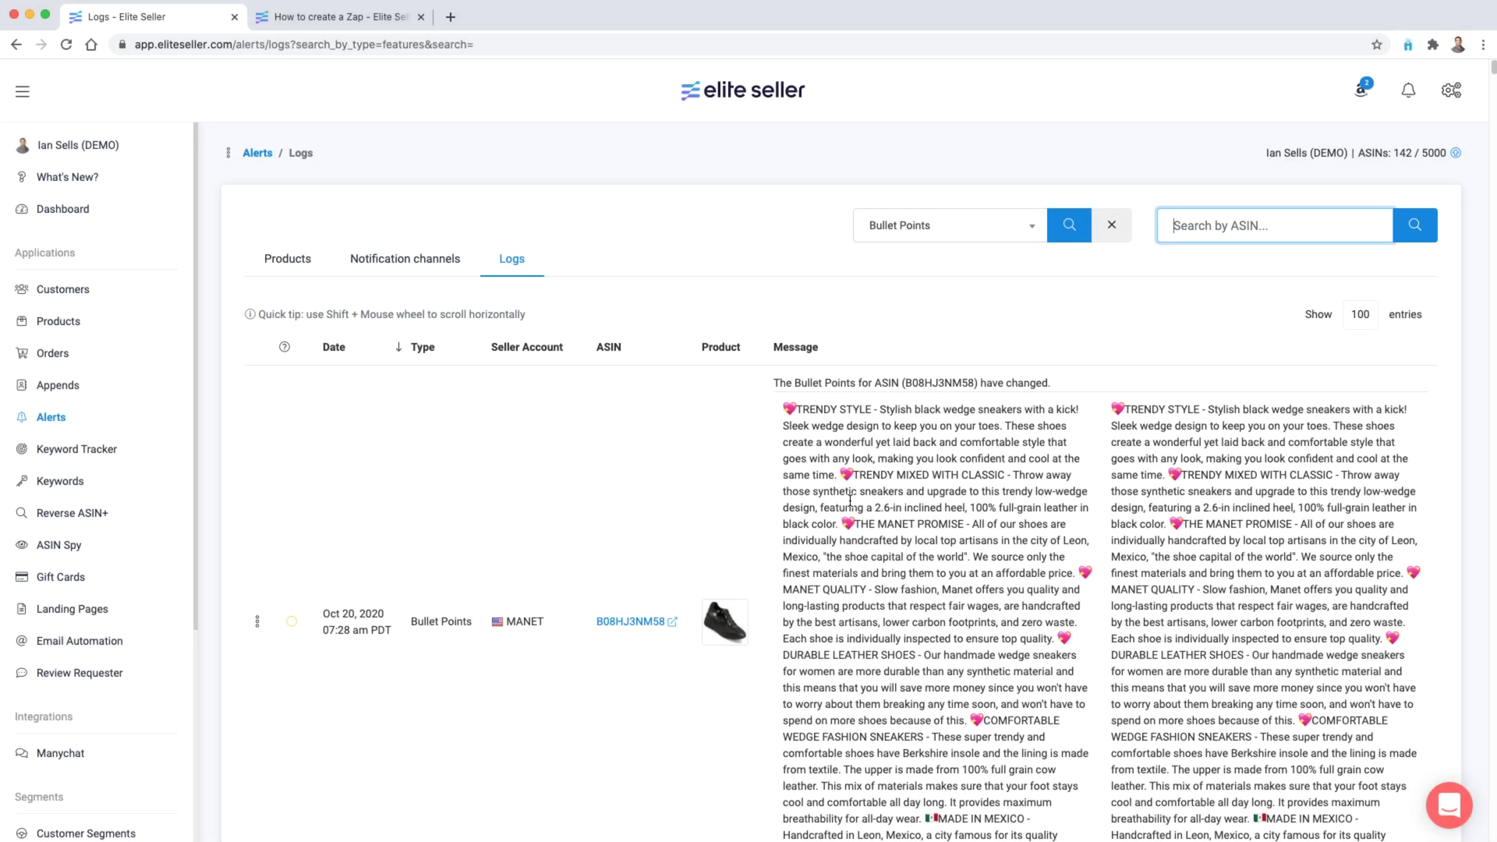
pyautogui.scroll(-5, 850, 499)
pyautogui.scroll(5, 625, 452)
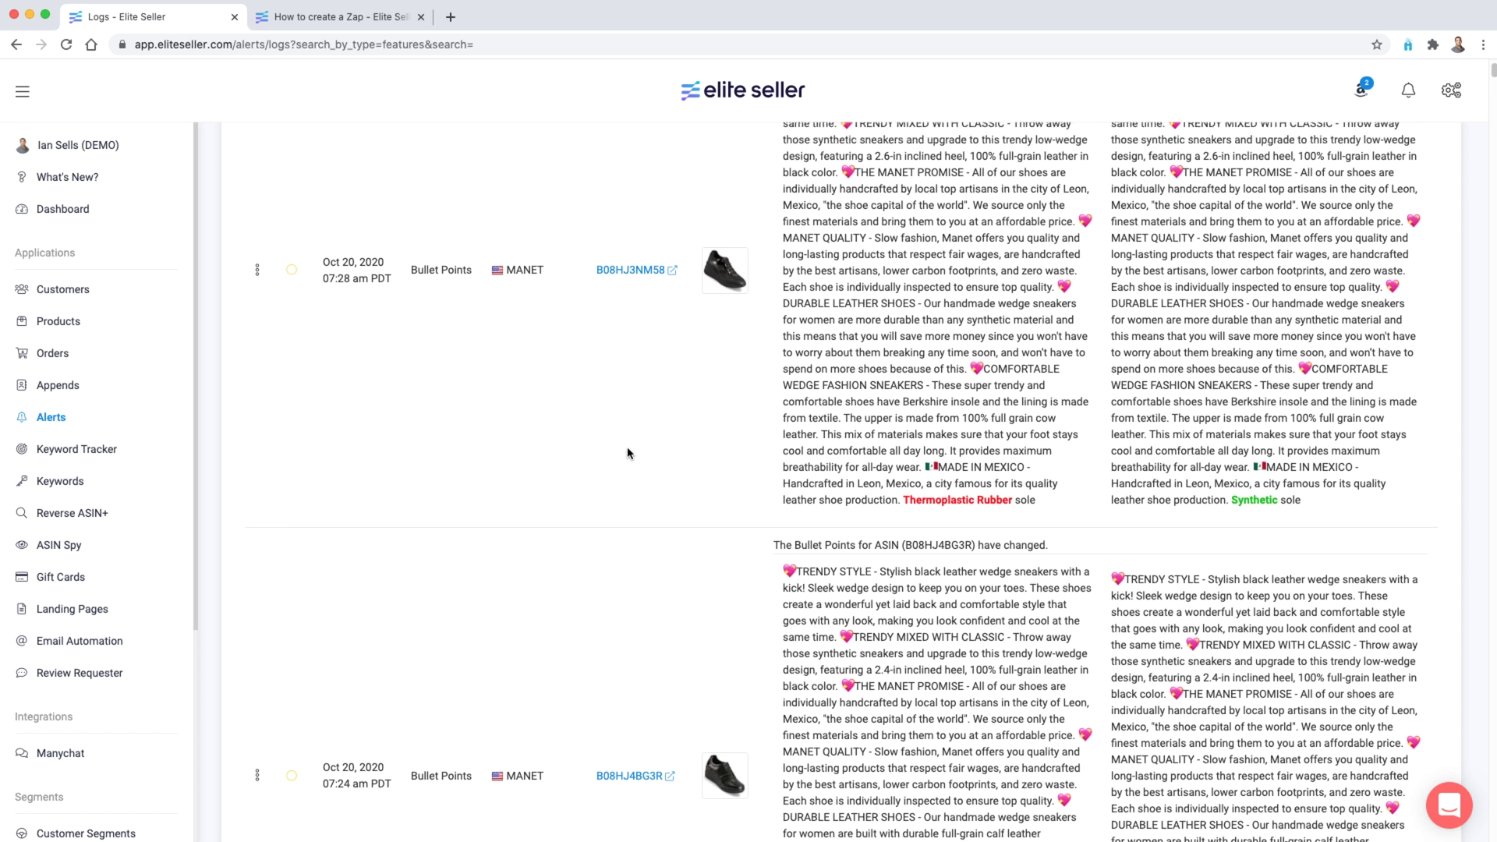
# Return to the alerts product list, show its permissions and settings options, and look over the listed products.
pyautogui.click(257, 154)
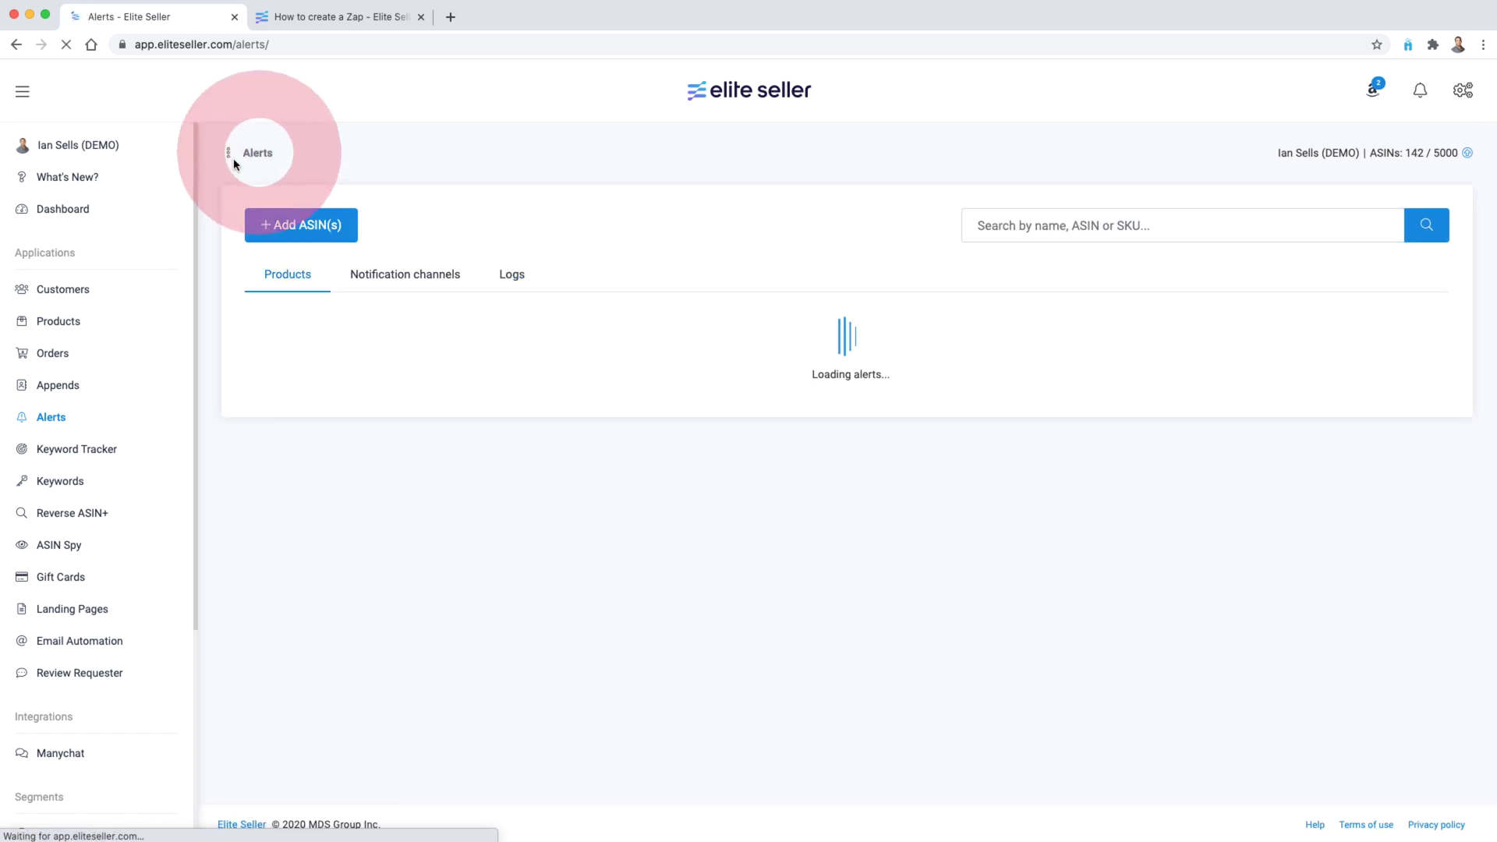
pyautogui.click(228, 153)
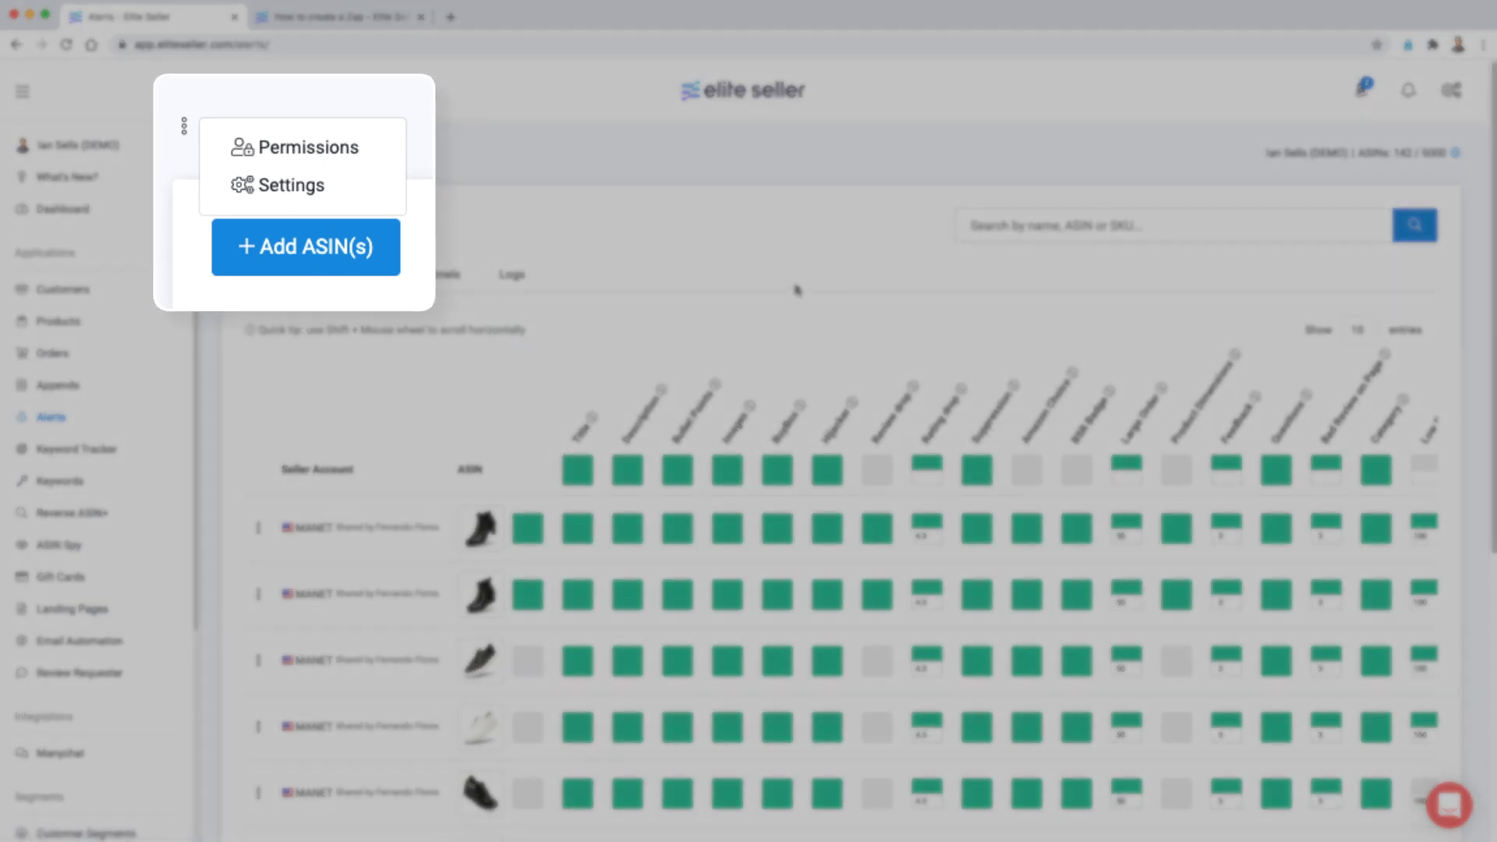
pyautogui.scroll(-6, 796, 289)
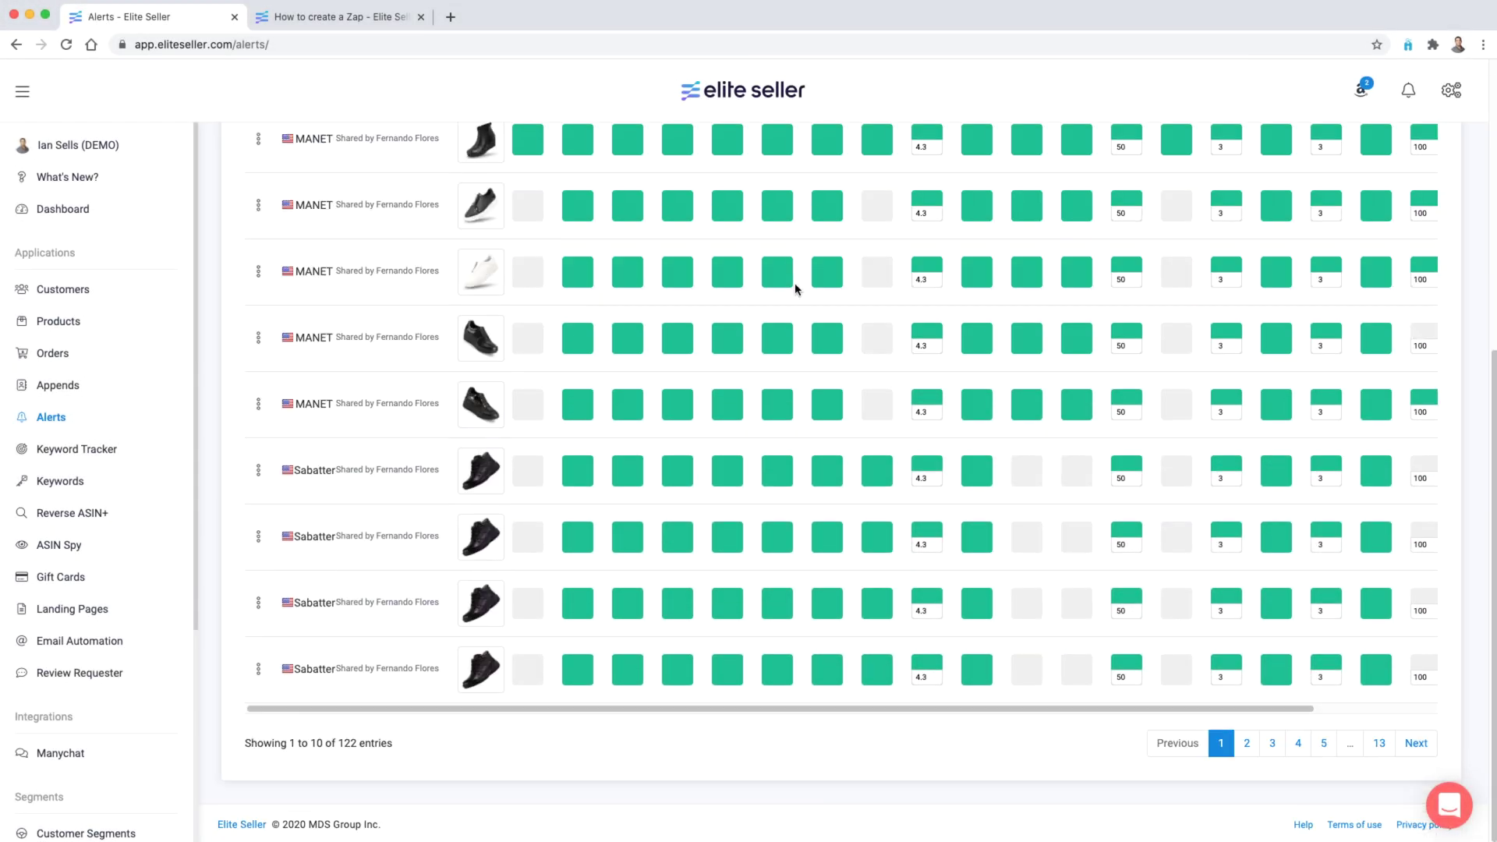
pyautogui.scroll(6, 796, 289)
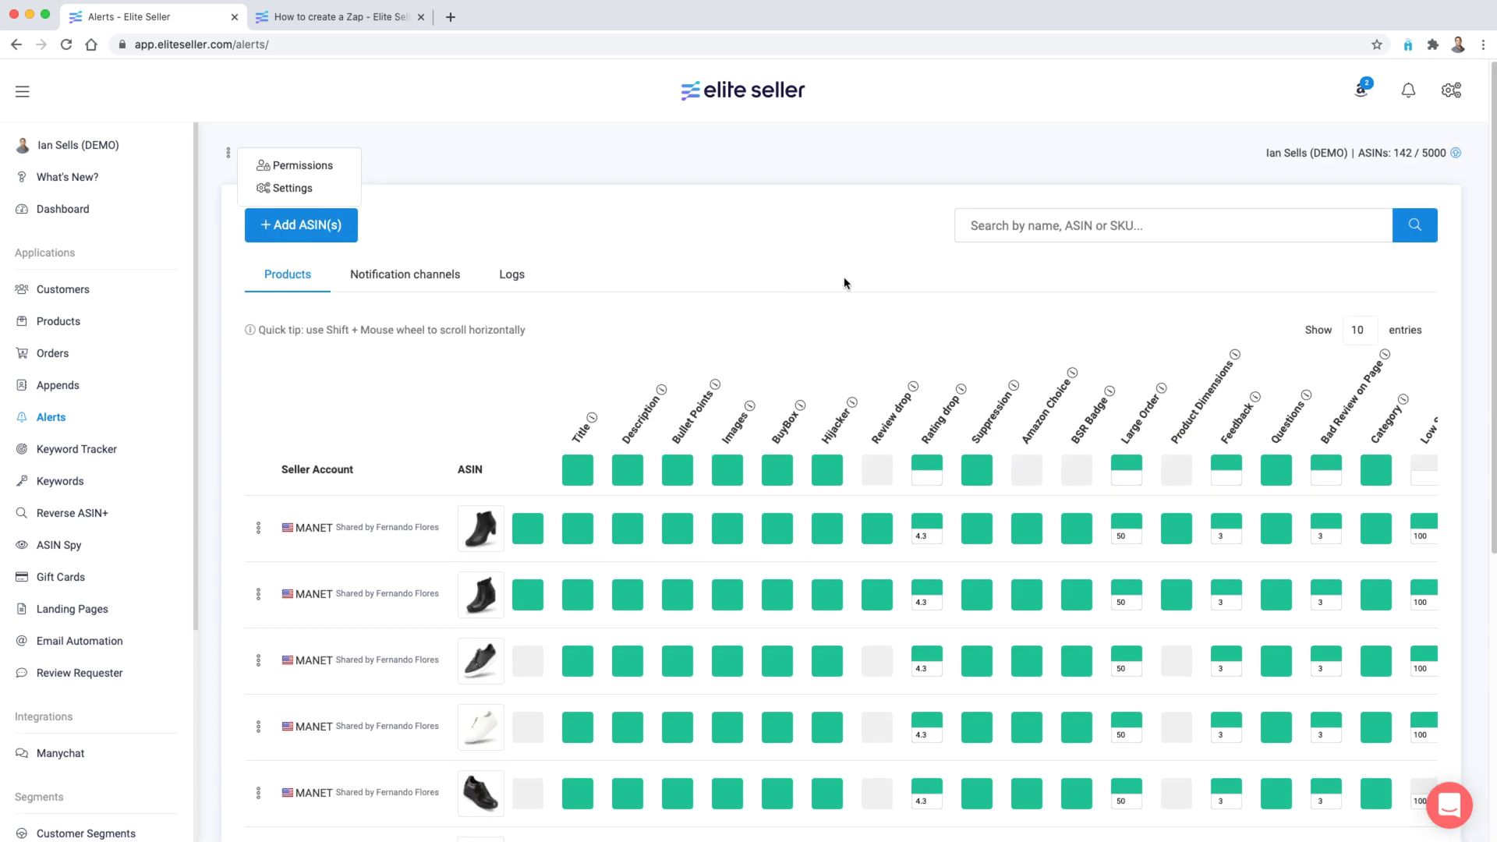
# Search the alert products for "shoe".
pyautogui.click(1025, 226)
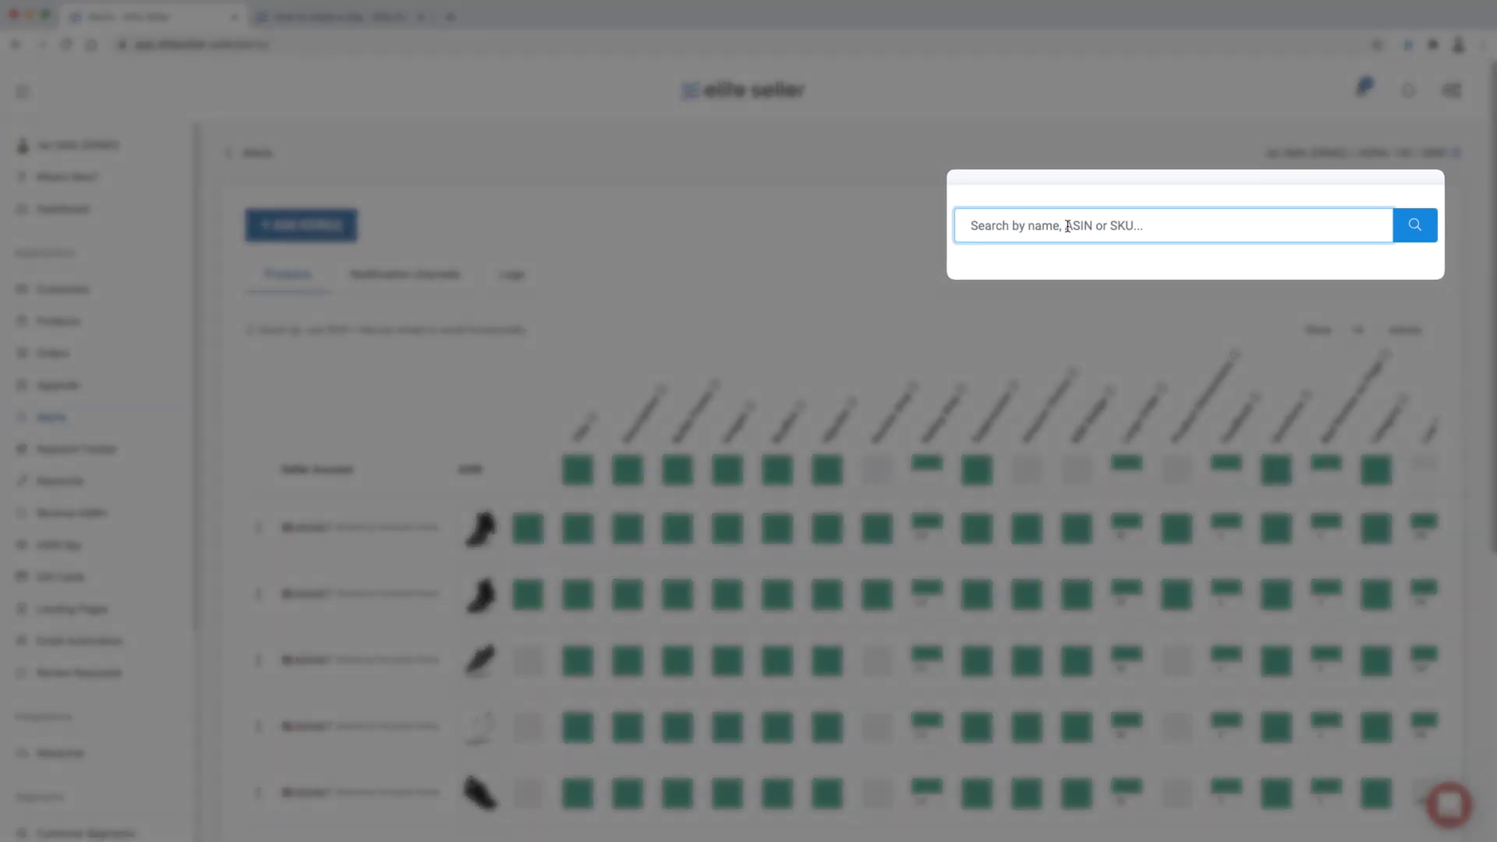
pyautogui.write('h')
pyautogui.press('BackSpace')
pyautogui.write('shoe')
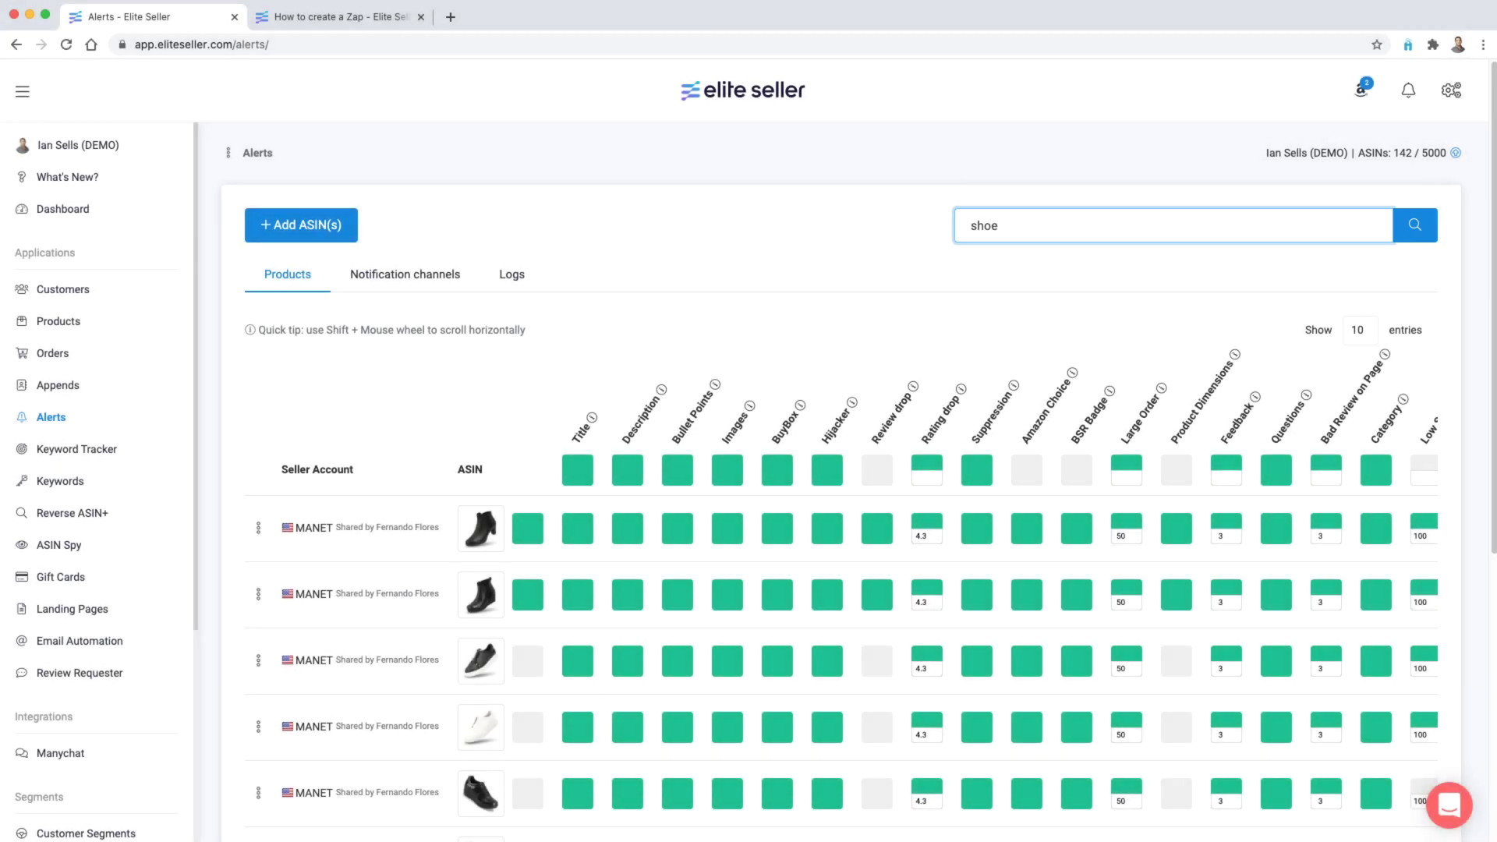
pyautogui.press('Return')
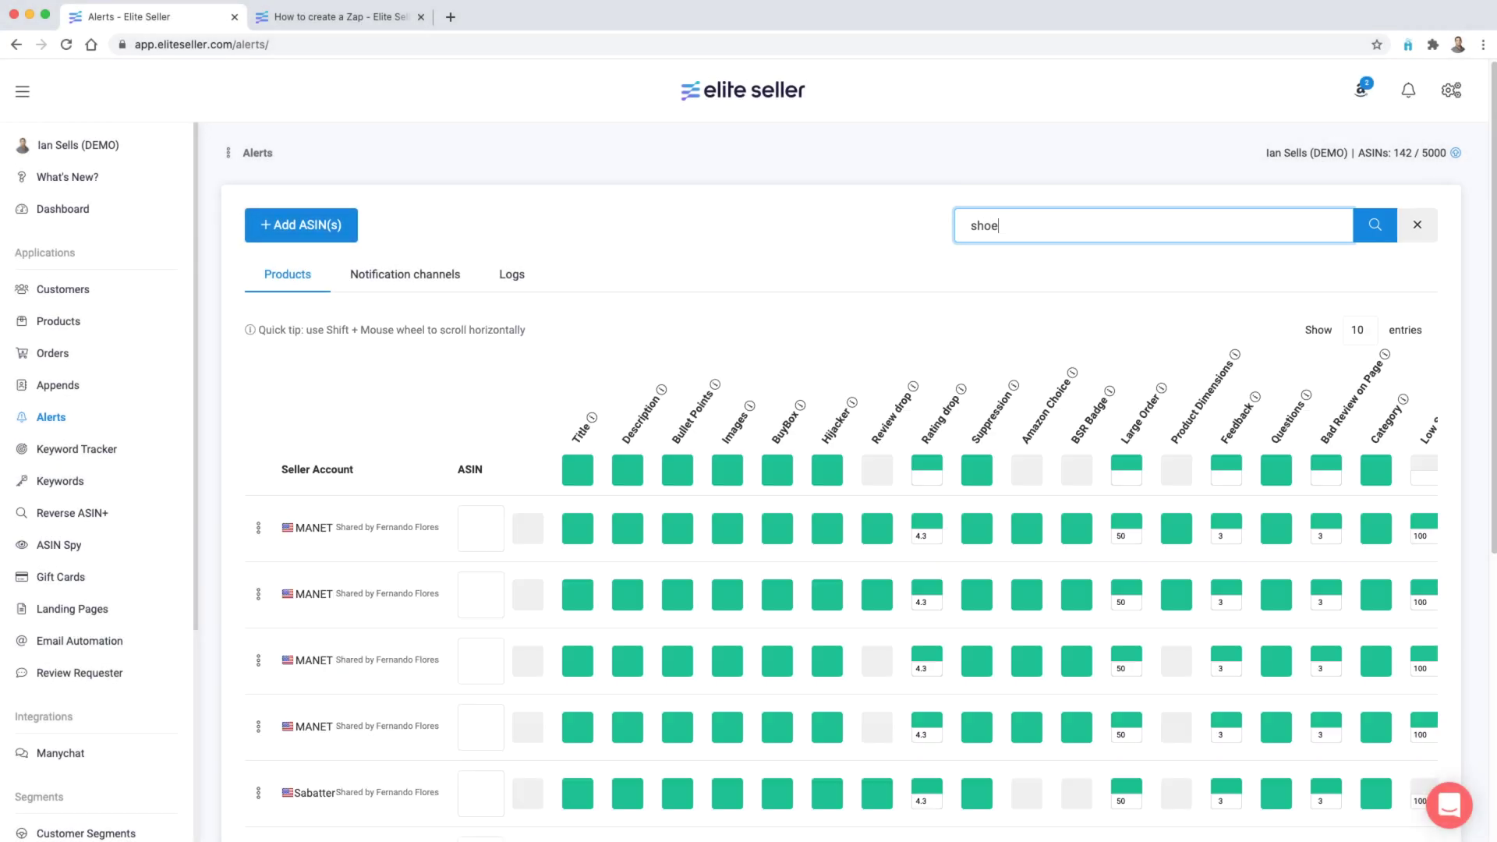
# Enable all alerts for the third and fourth MANET products and the first three Sabatter products.
pyautogui.scroll(-3, 1084, 470)
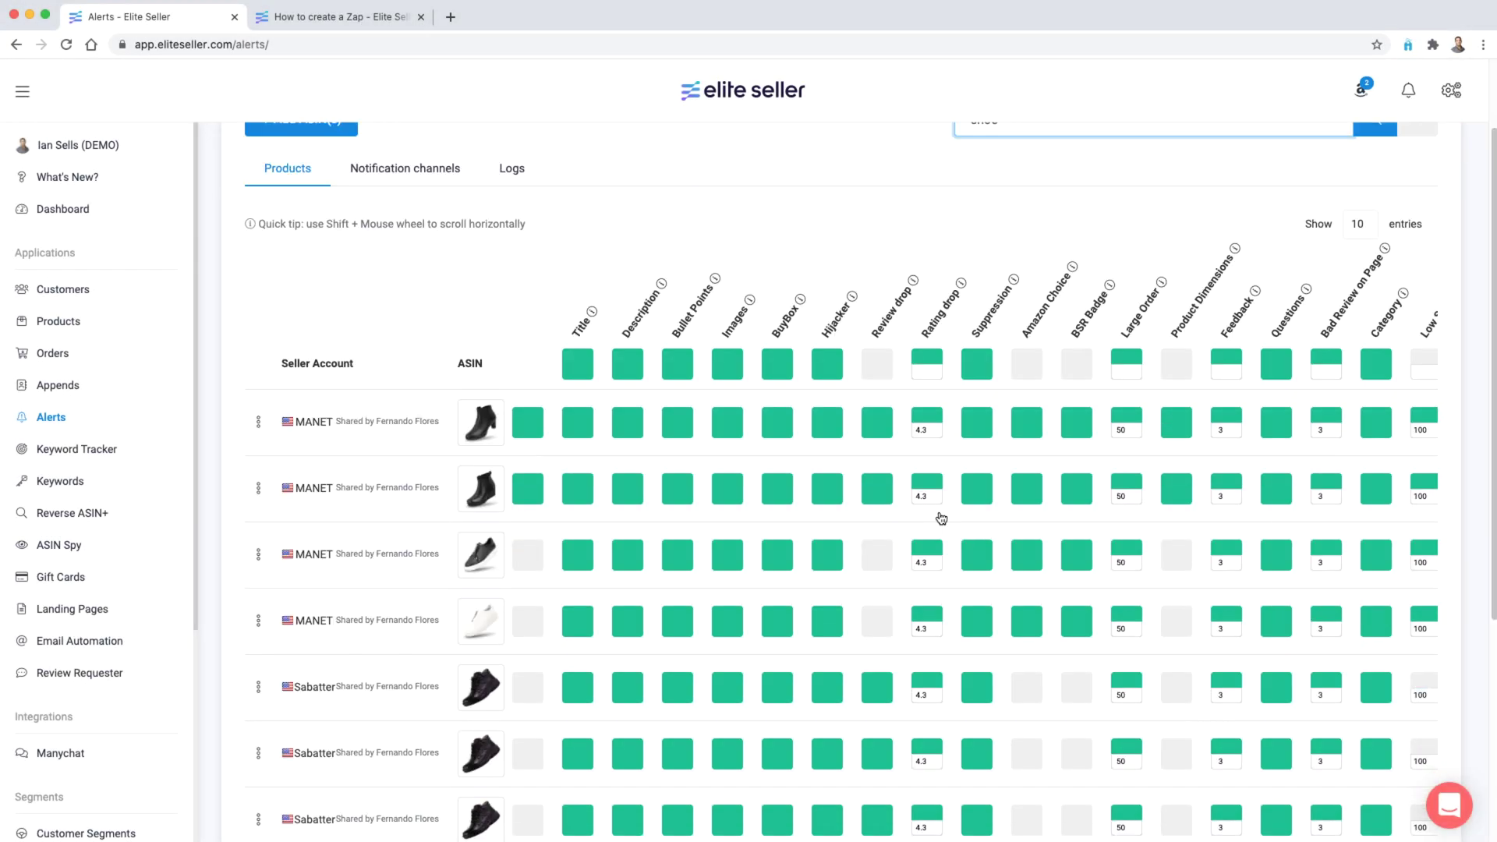
pyautogui.click(528, 462)
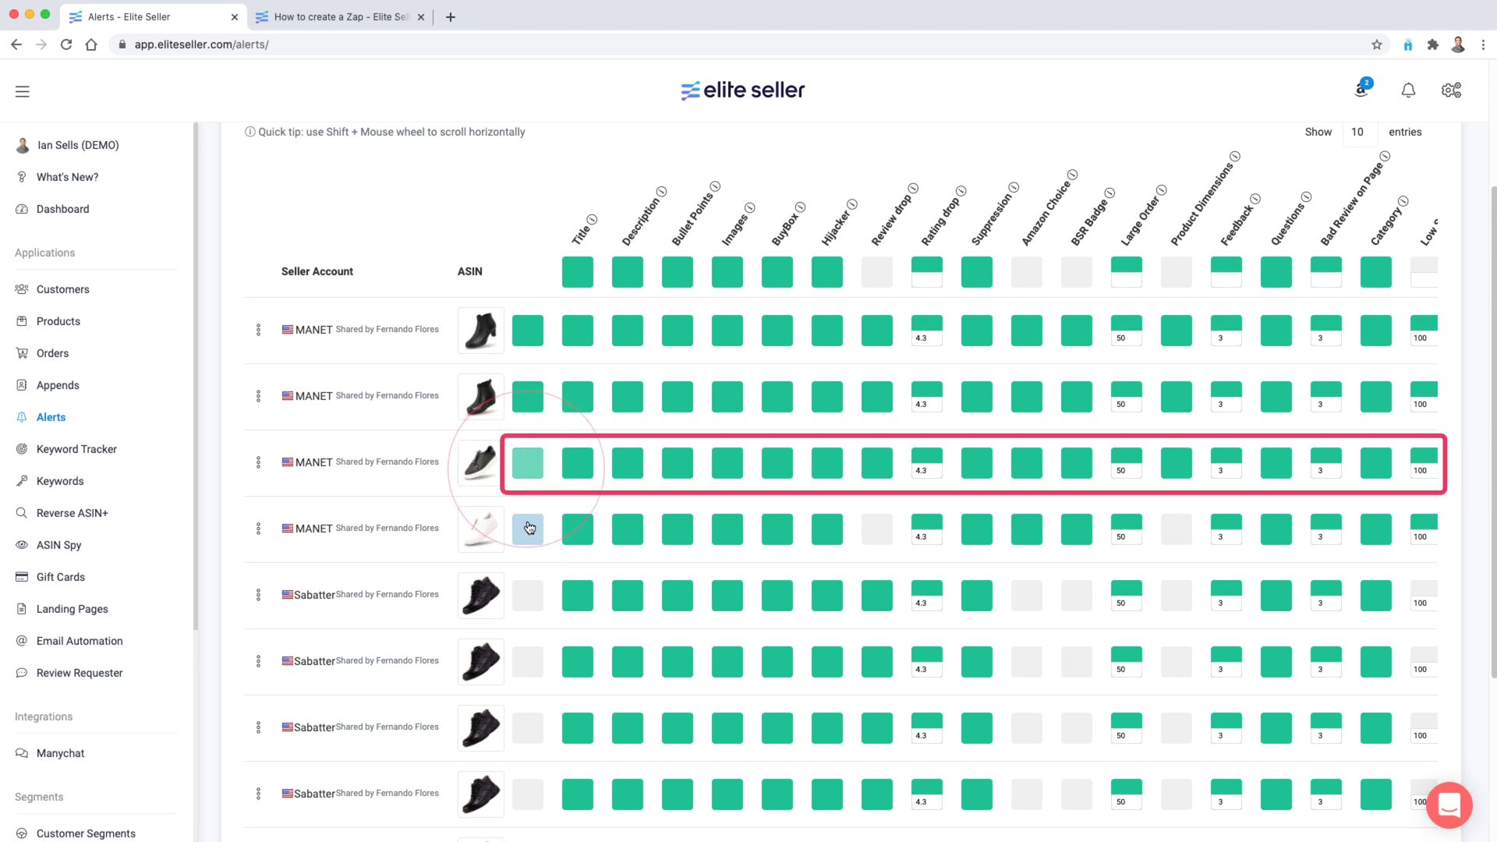
pyautogui.click(528, 529)
pyautogui.click(528, 595)
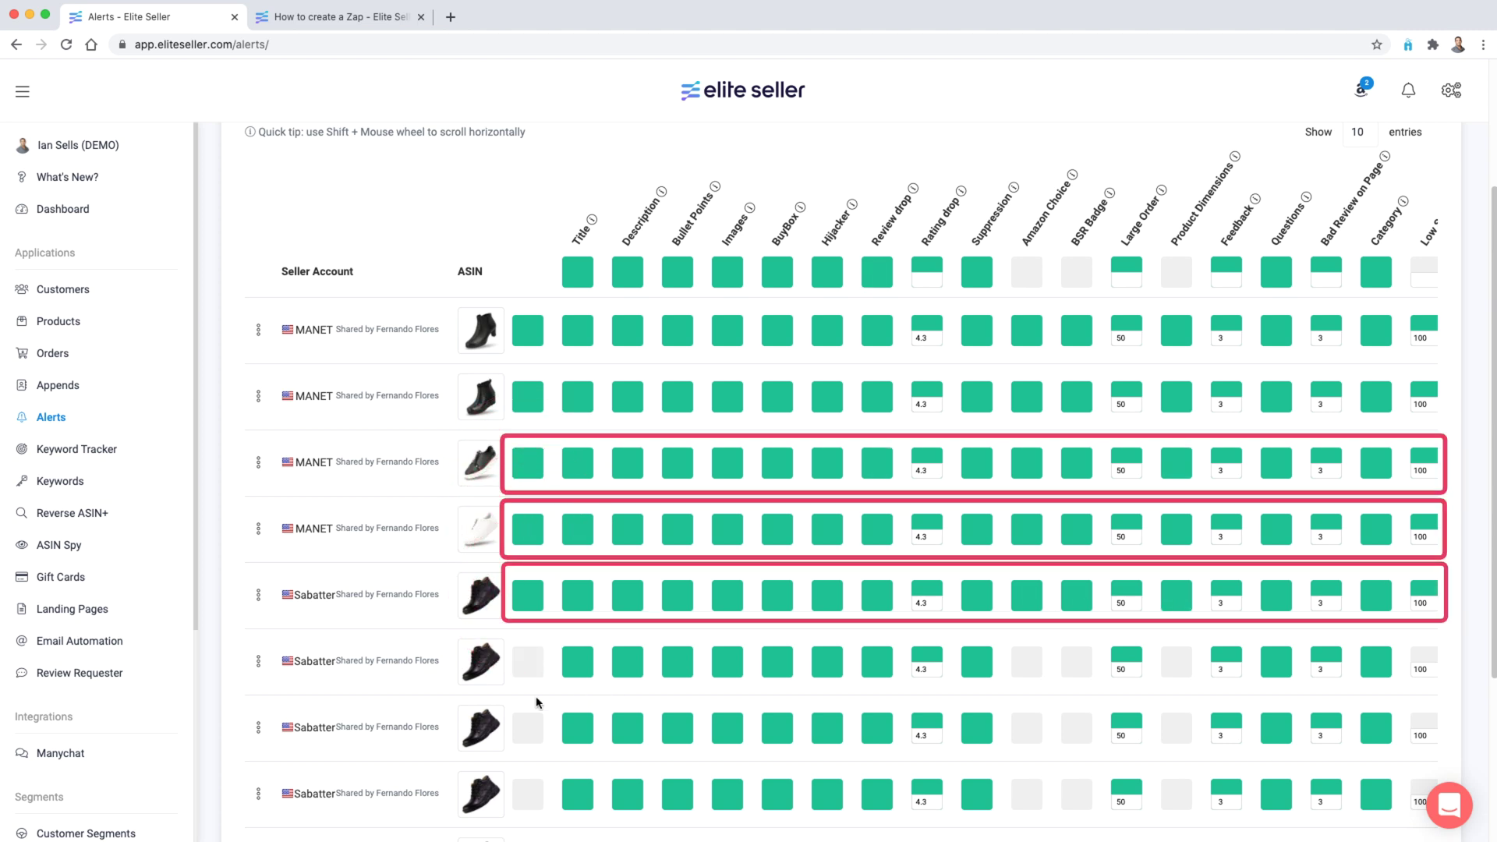
pyautogui.click(528, 661)
pyautogui.click(528, 728)
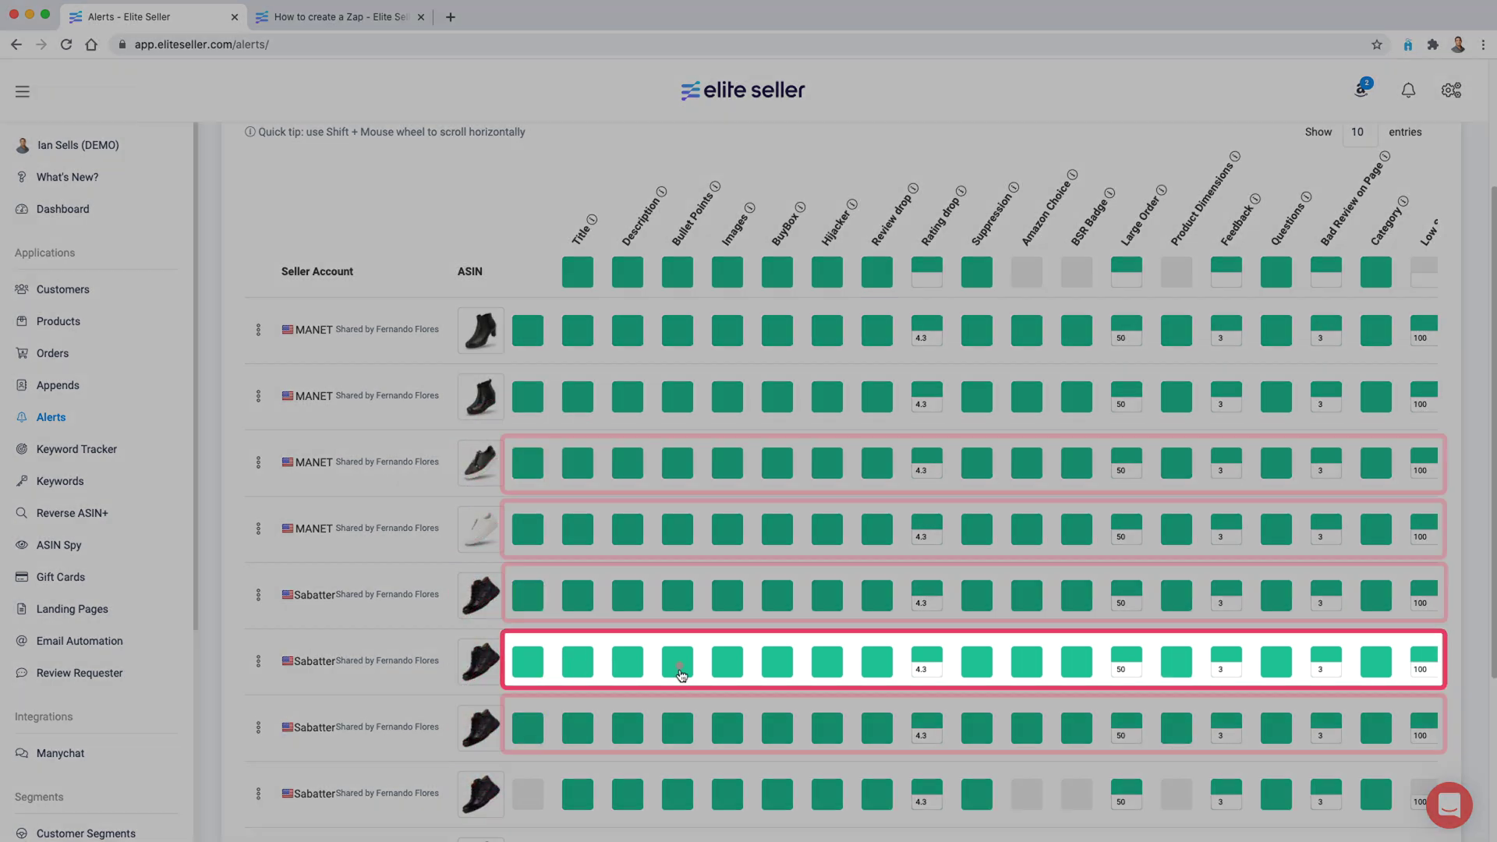
# Turn off the Bullet Points, Images and BuyBox alerts for the second Sabatter product.
pyautogui.click(680, 671)
pyautogui.click(728, 661)
pyautogui.click(777, 661)
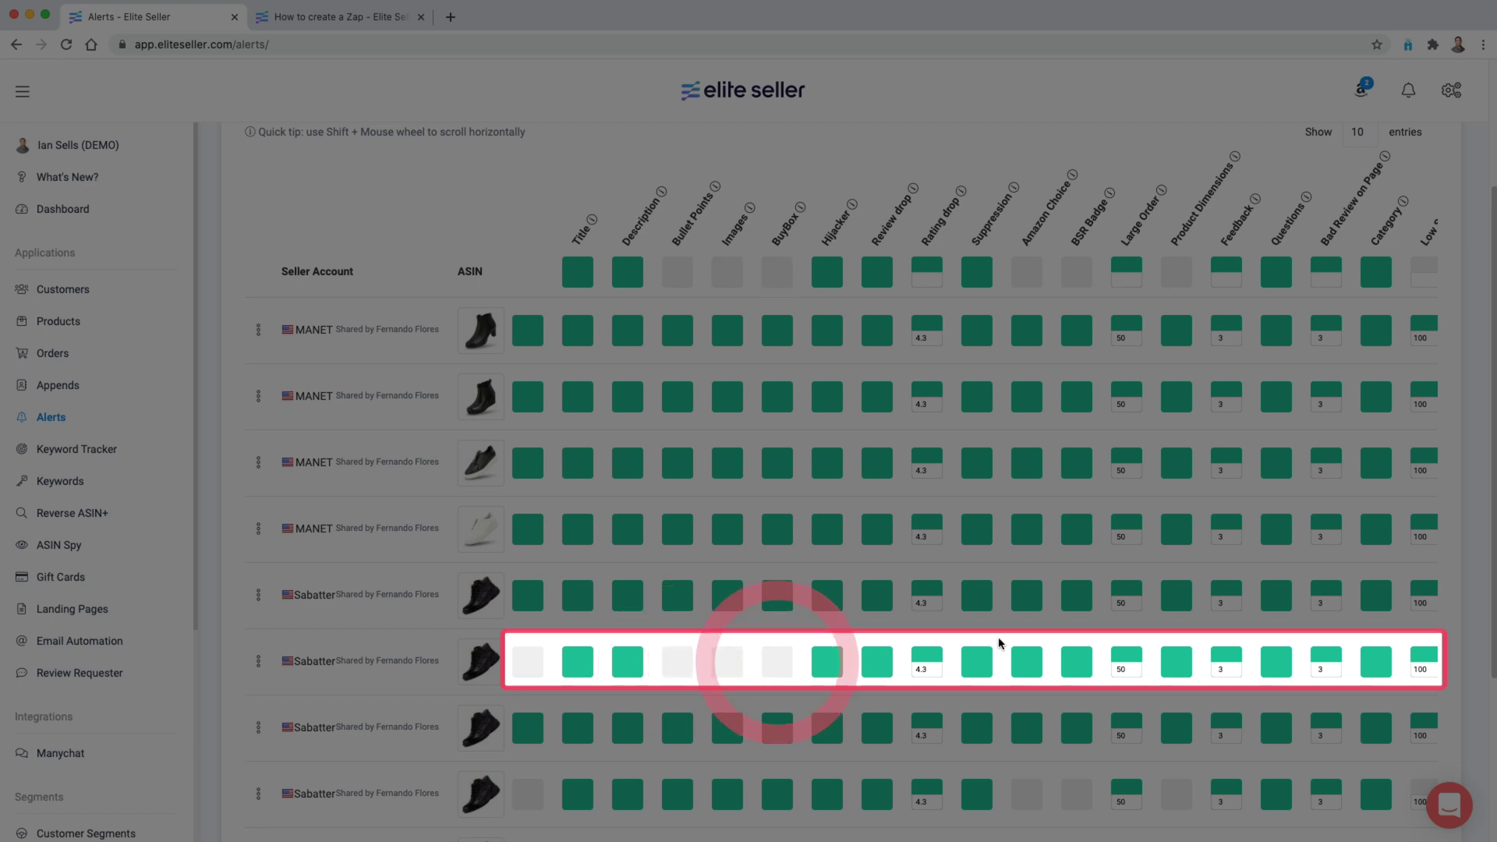
pyautogui.scroll(3, 1004, 608)
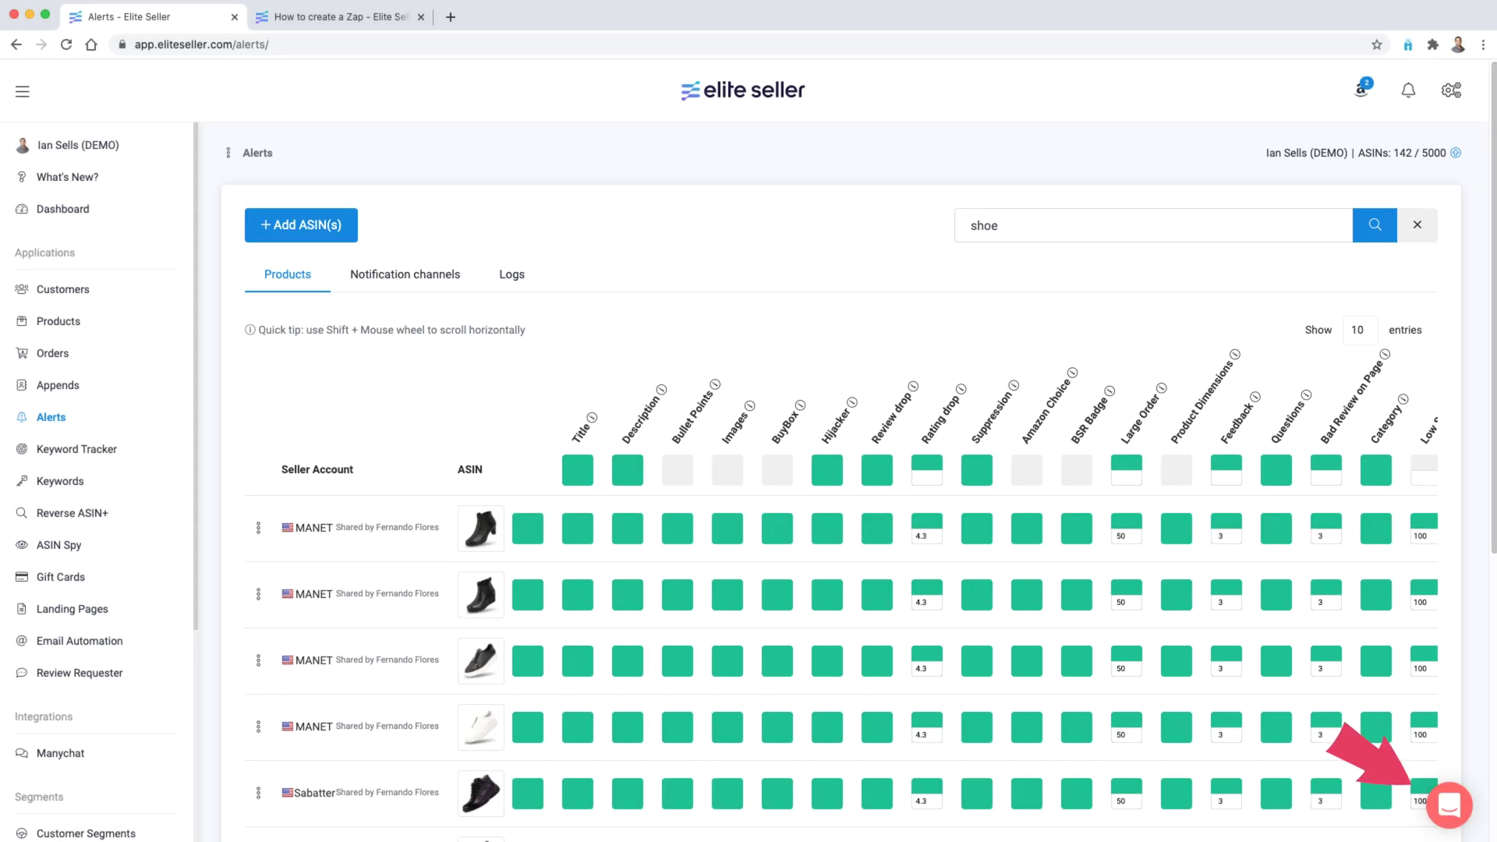